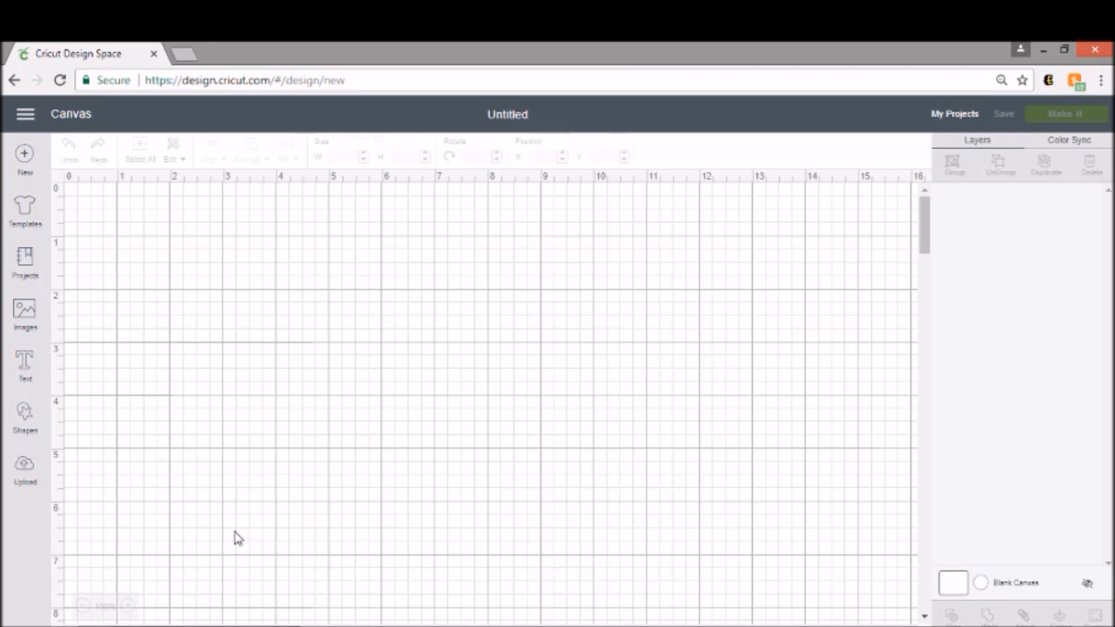
# Step: Insert a square shape and place it near the upper middle of the canvas
pyautogui.click(16, 423)
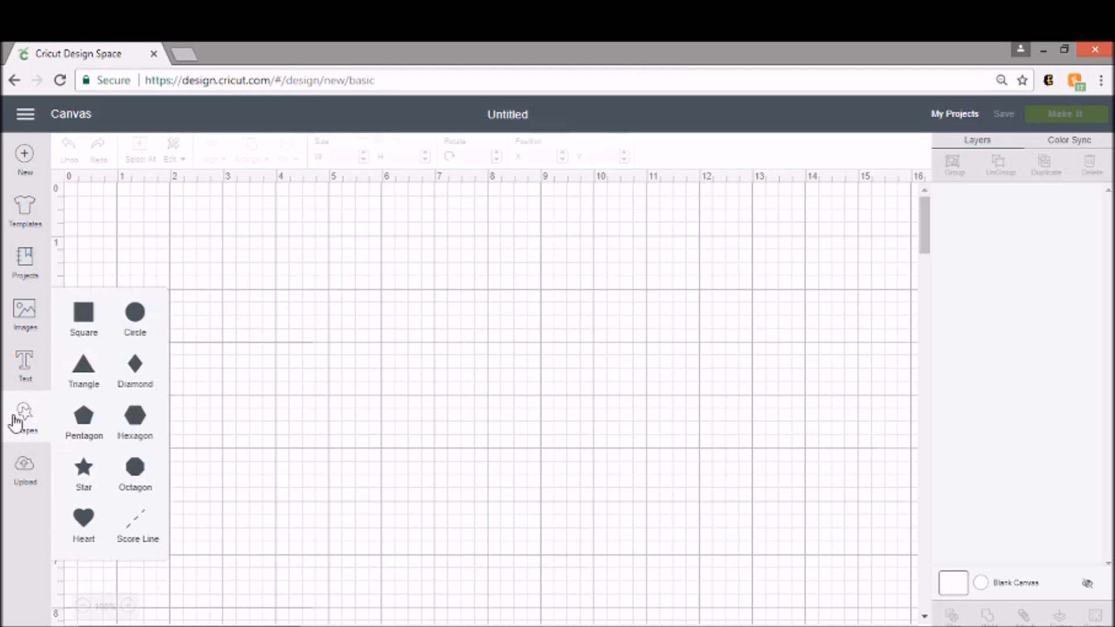
pyautogui.click(94, 334)
pyautogui.moveTo(239, 314); pyautogui.dragTo(410, 316)
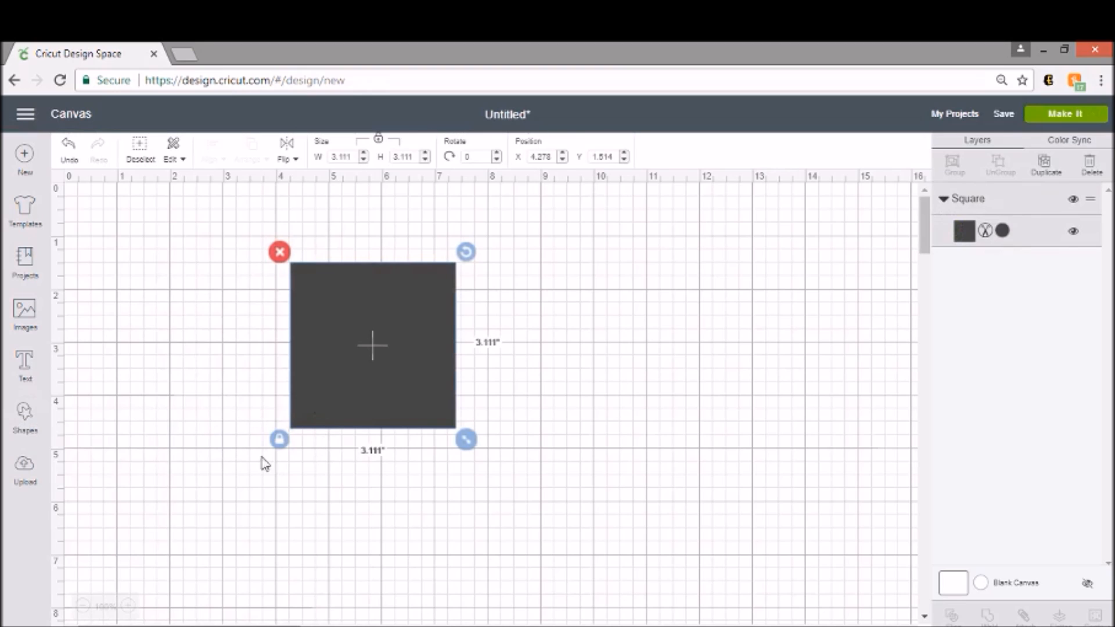
# Step: Unlock the square's proportions, size it 8.75 in wide by 5.75 in high, and shift it slightly left and up
pyautogui.click(277, 444)
pyautogui.click(357, 156)
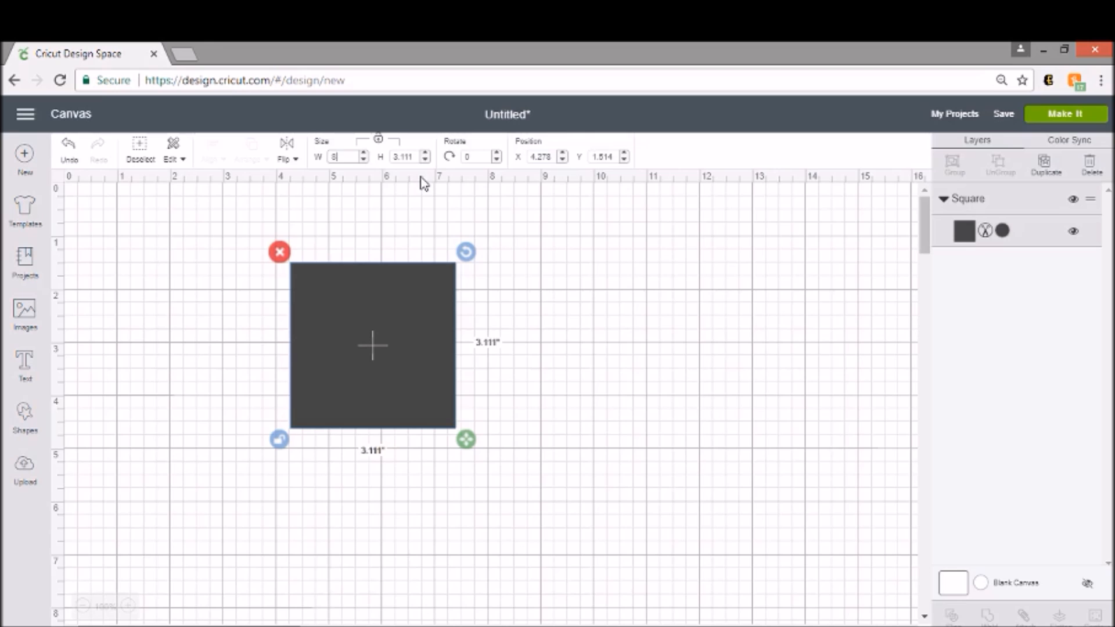
pyautogui.press('Return')
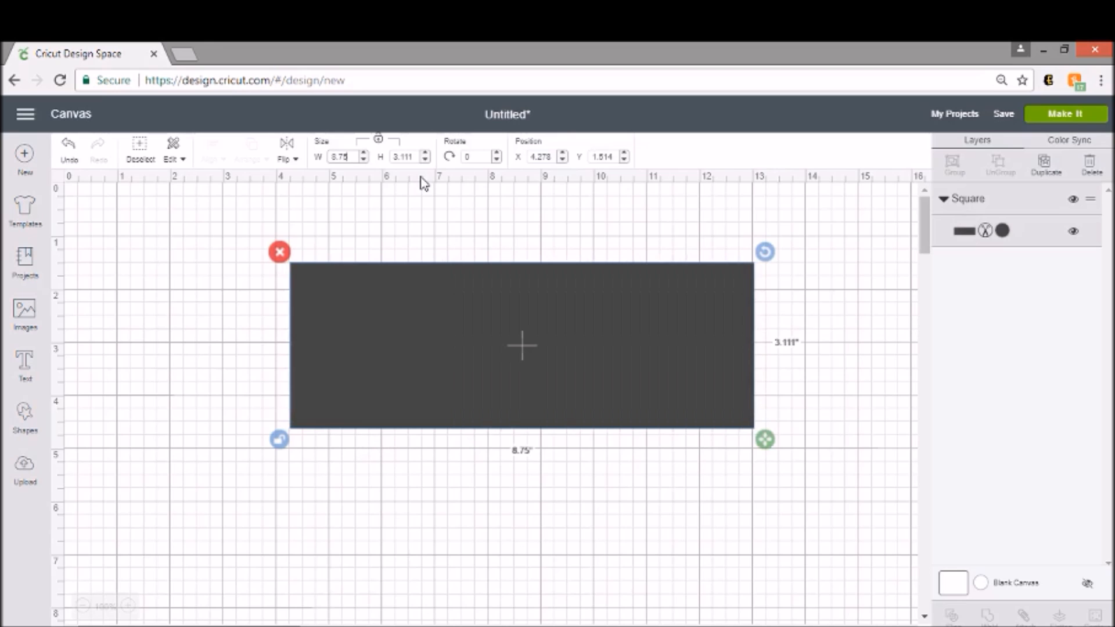
pyautogui.click(394, 156)
pyautogui.press('Return')
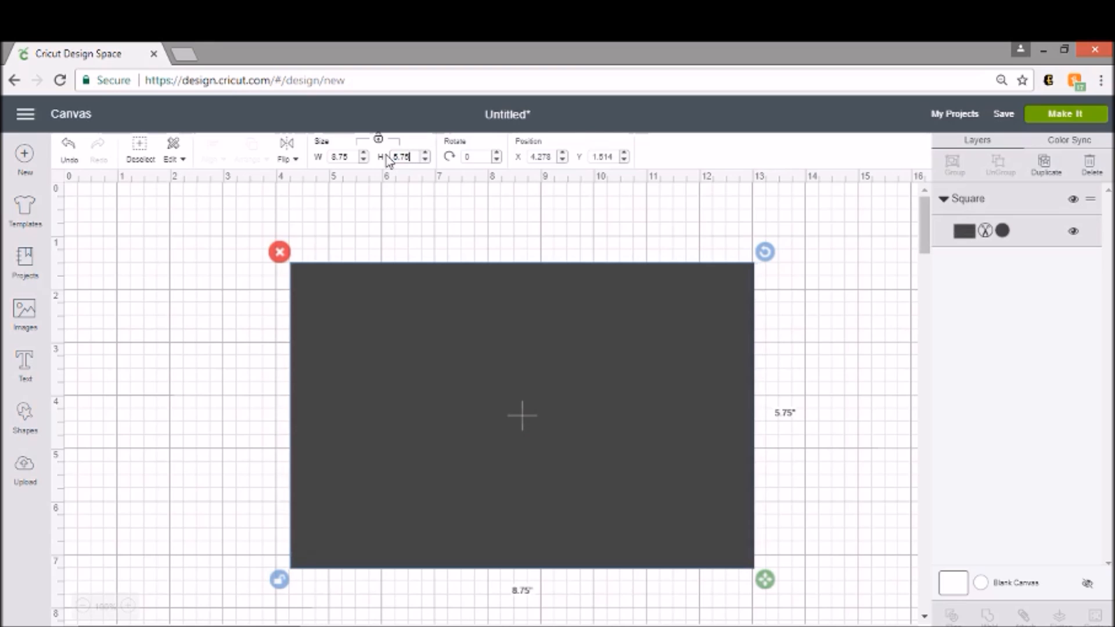
pyautogui.moveTo(480, 368); pyautogui.dragTo(413, 353)
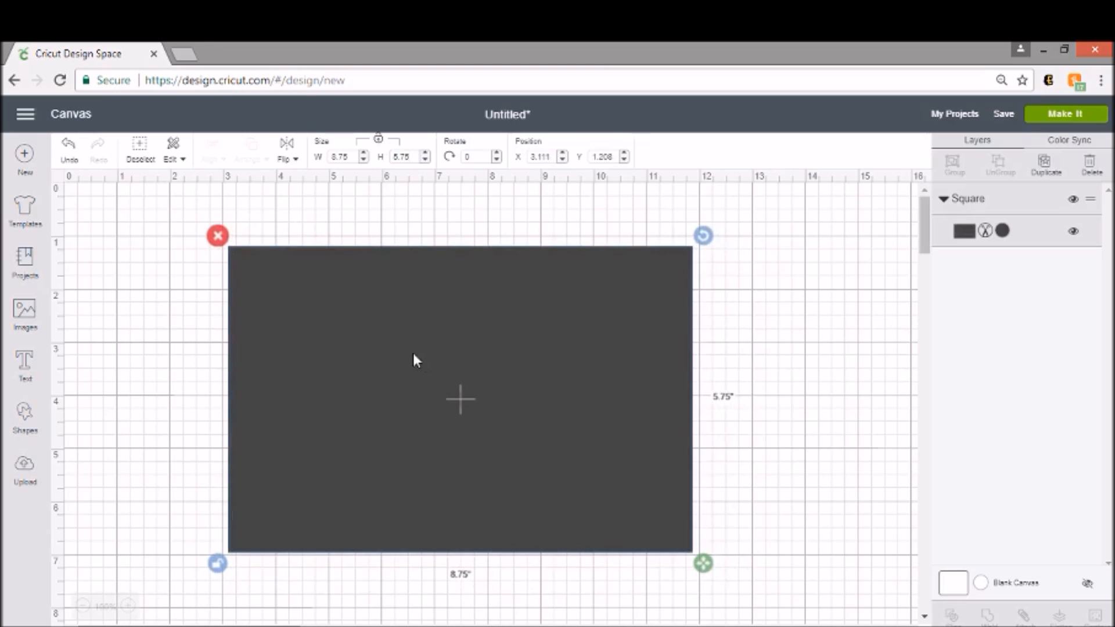
# Step: Change the rectangle's fill color to the basic color White
pyautogui.click(1003, 231)
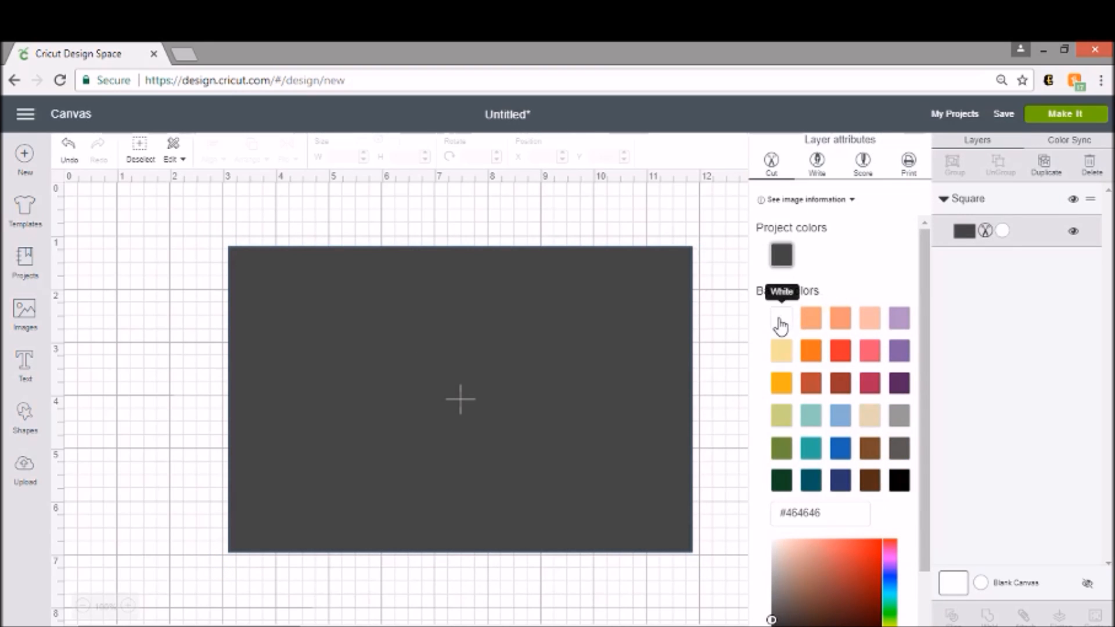
pyautogui.click(780, 319)
pyautogui.click(642, 306)
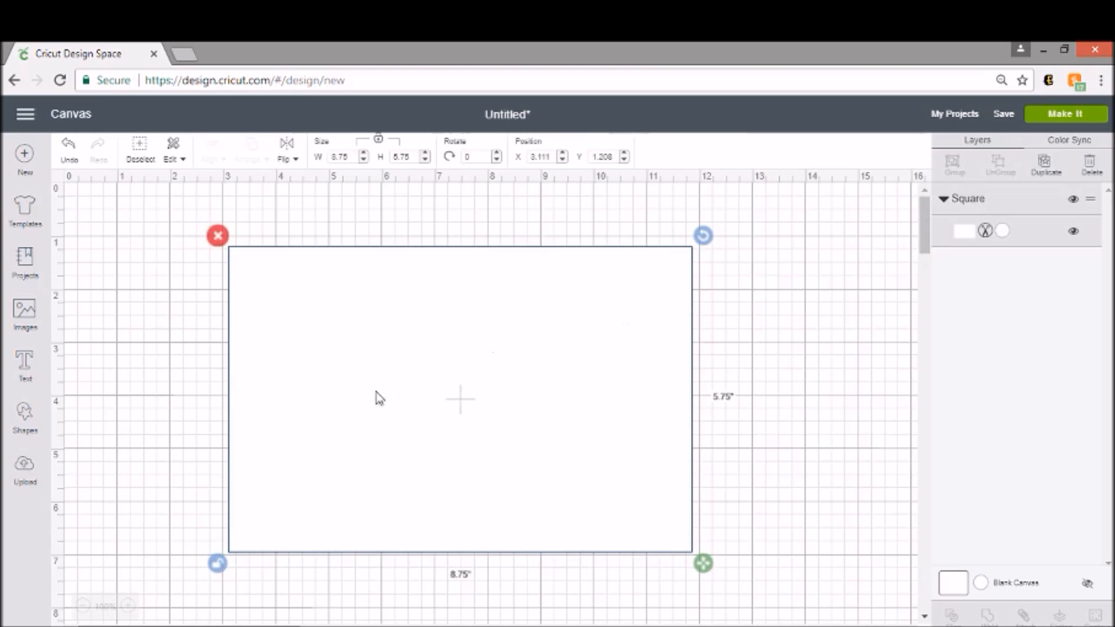
# Step: Add a text reading "Mr. and Mrs" plus the surname, scale it to about 3.49 in wide, and place it mid-rectangle
pyautogui.click(27, 376)
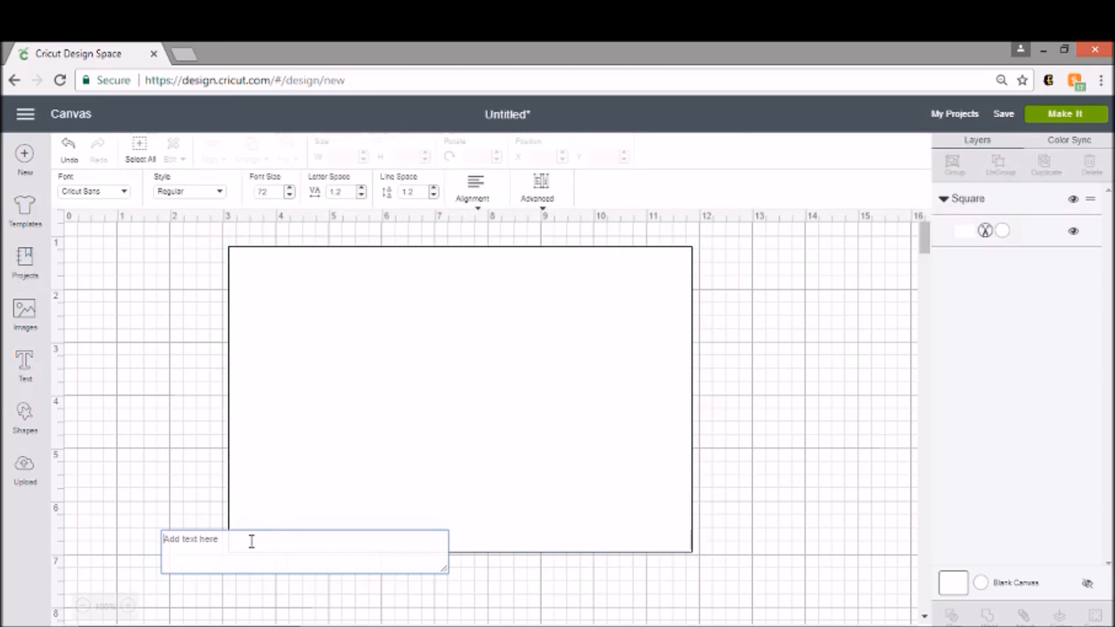
pyautogui.write('Mr. and Mr')
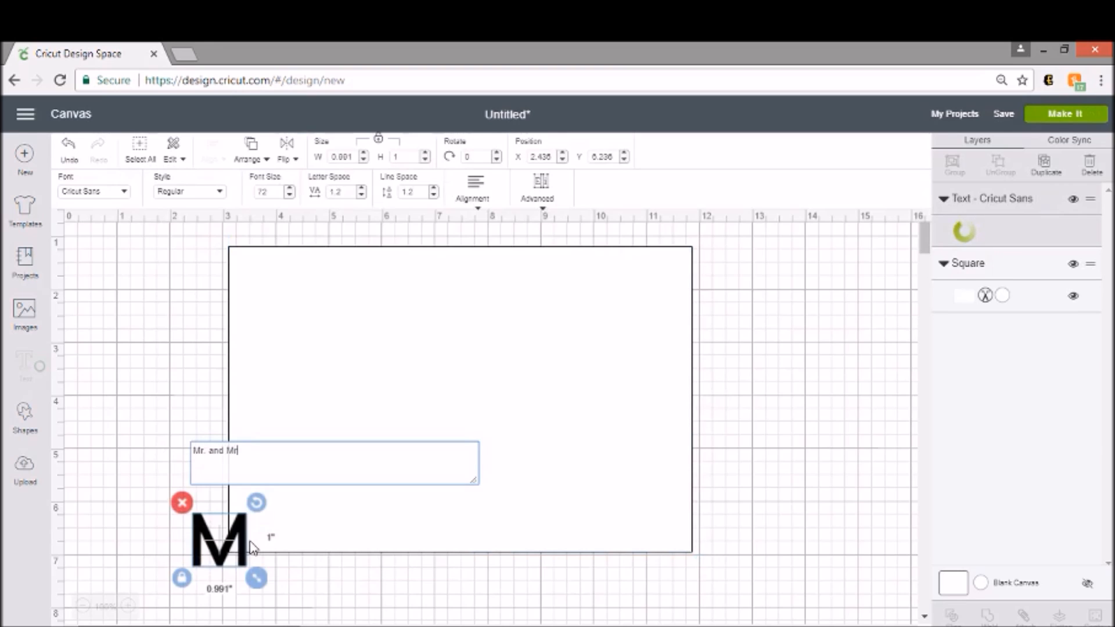
pyautogui.write('s Smith')
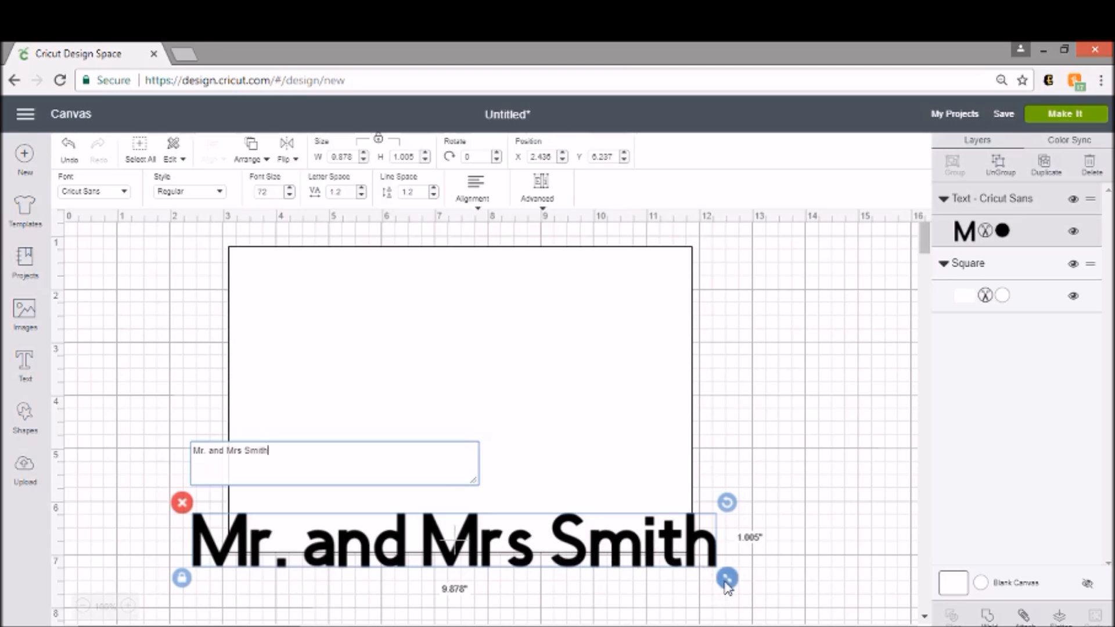
pyautogui.moveTo(726, 579); pyautogui.dragTo(530, 386)
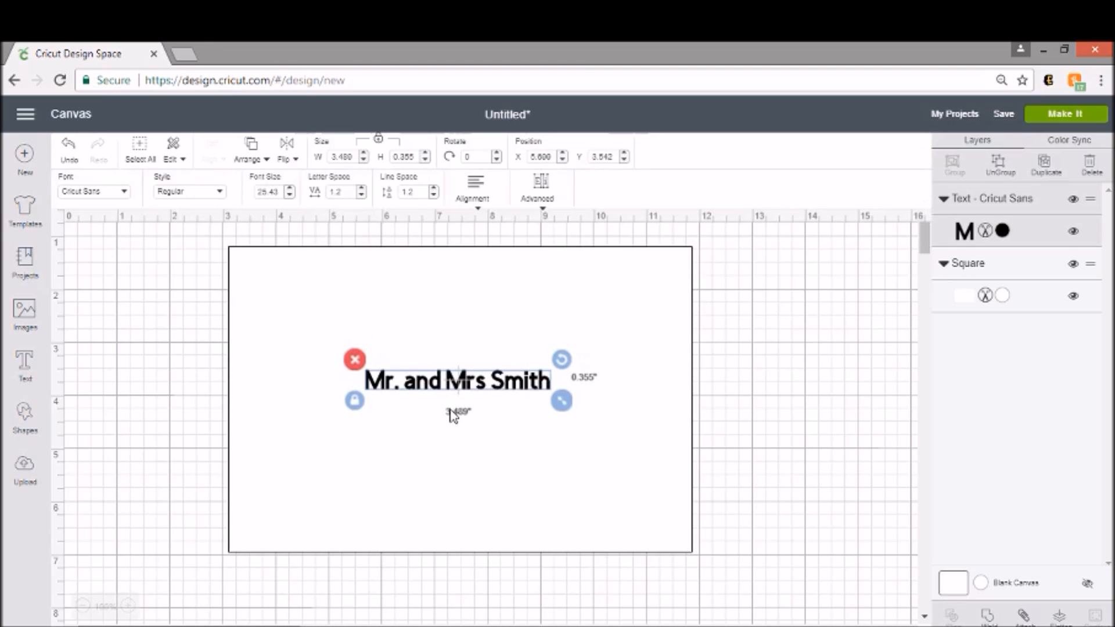
# Step: Add a period after "Mrs" in the text
pyautogui.click(485, 393)
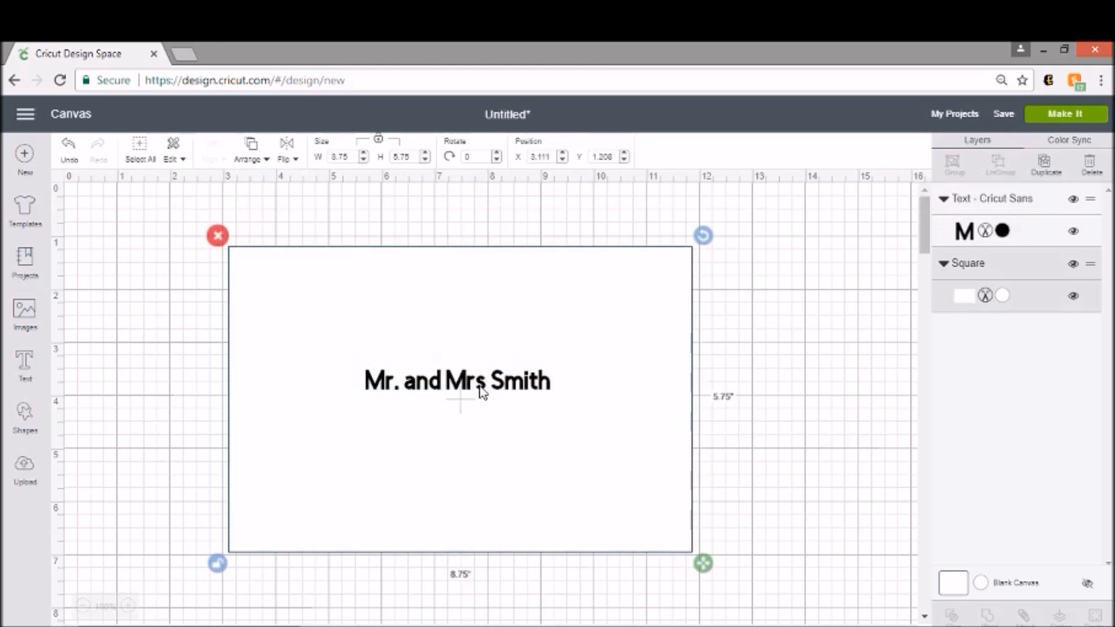
pyautogui.doubleClick(482, 393)
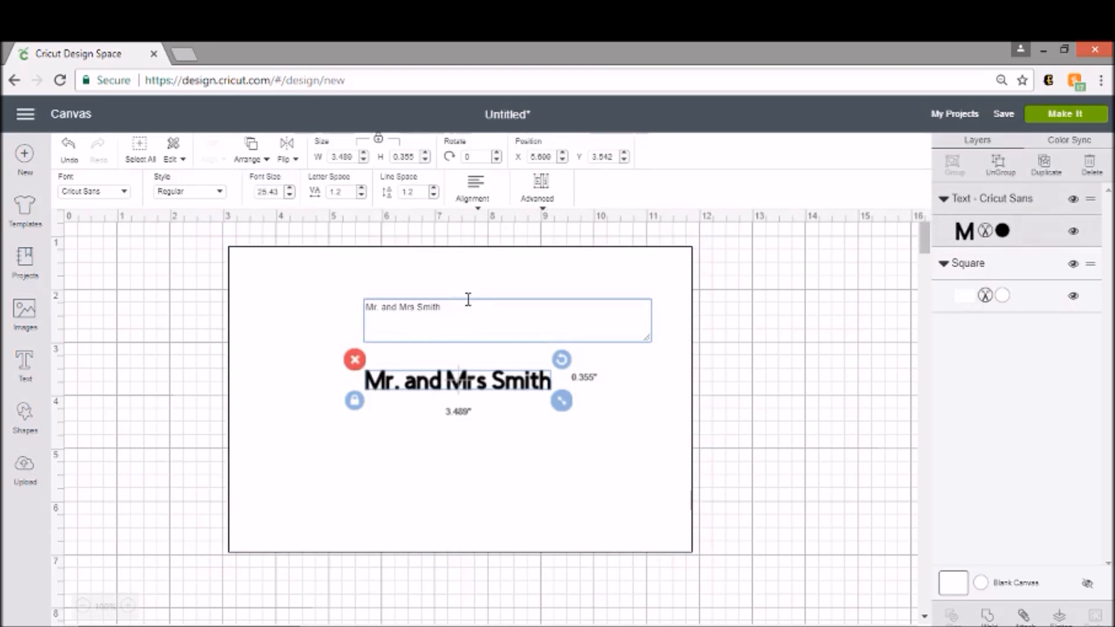
pyautogui.write('.')
pyautogui.click(515, 383)
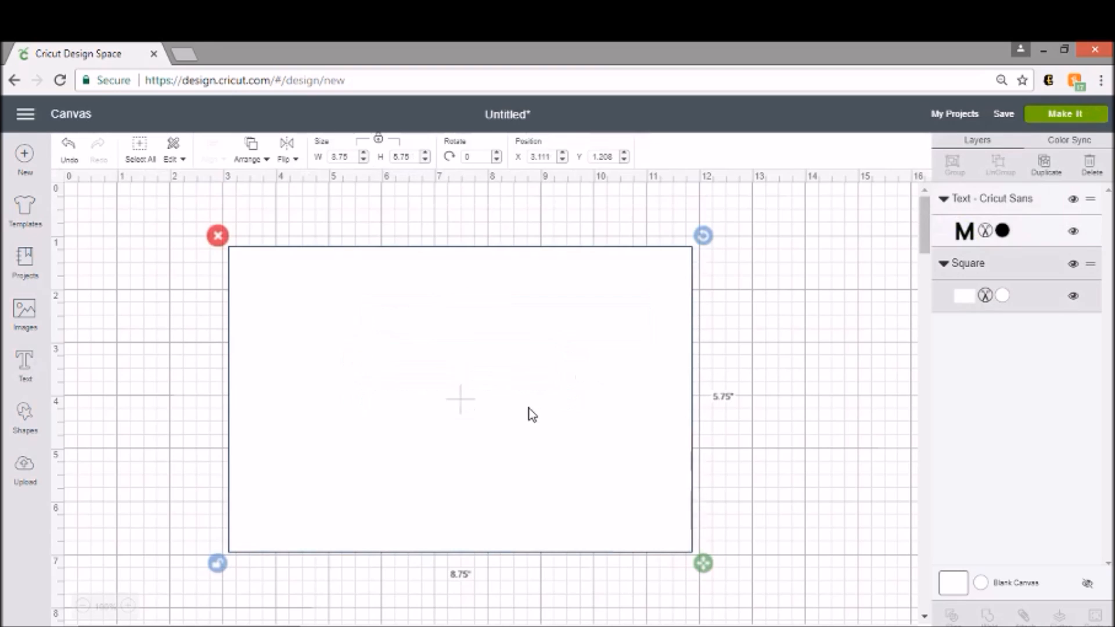
# Step: Set the text's font to the system font Alex's Writing and enlarge it to about 3.29 in wide
pyautogui.doubleClick(520, 385)
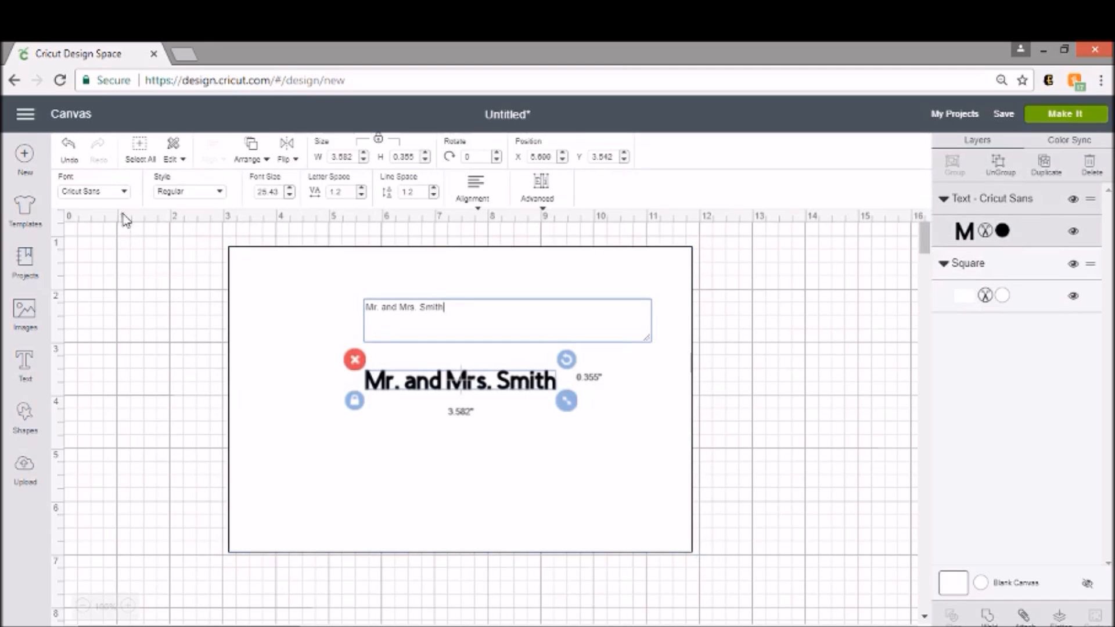
pyautogui.click(124, 192)
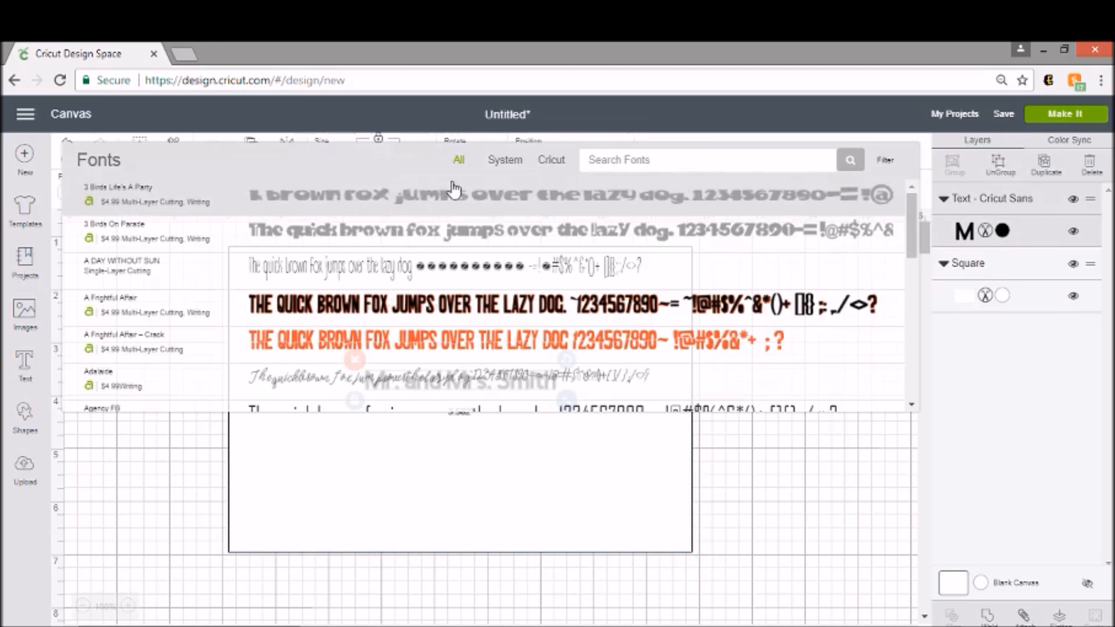
pyautogui.click(520, 165)
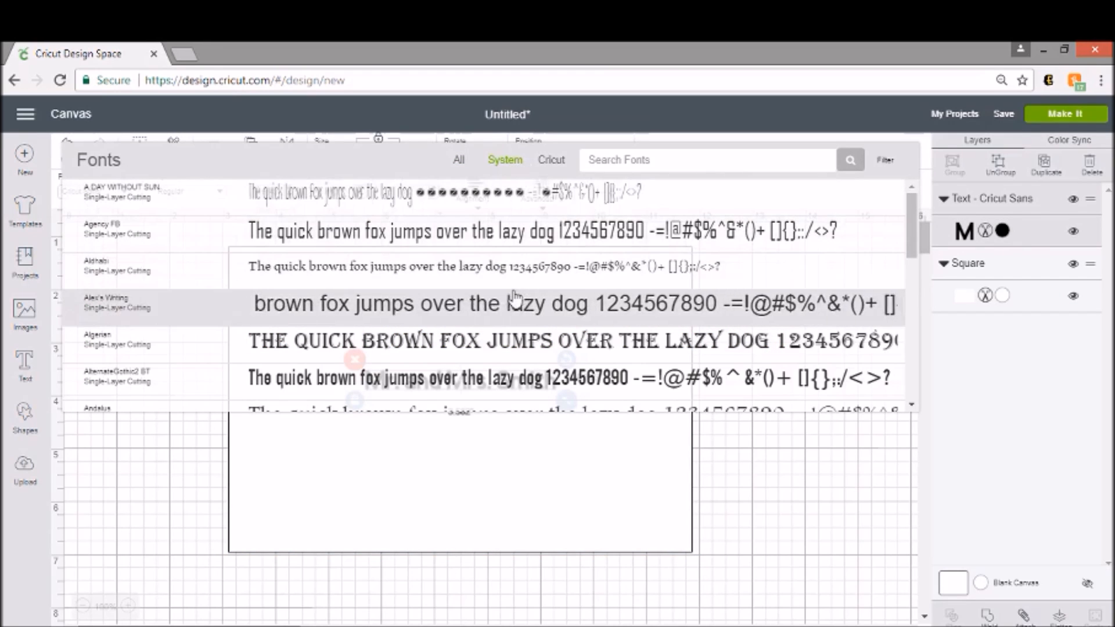
pyautogui.scroll(-5, 505, 278)
pyautogui.scroll(-5, 515, 298)
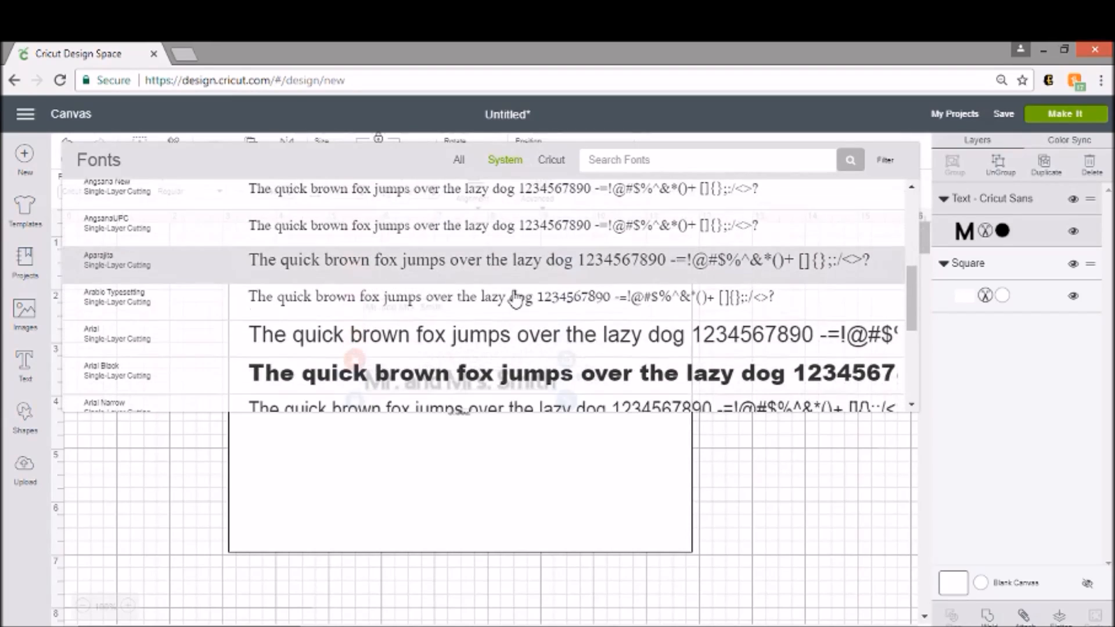
pyautogui.scroll(-3, 515, 298)
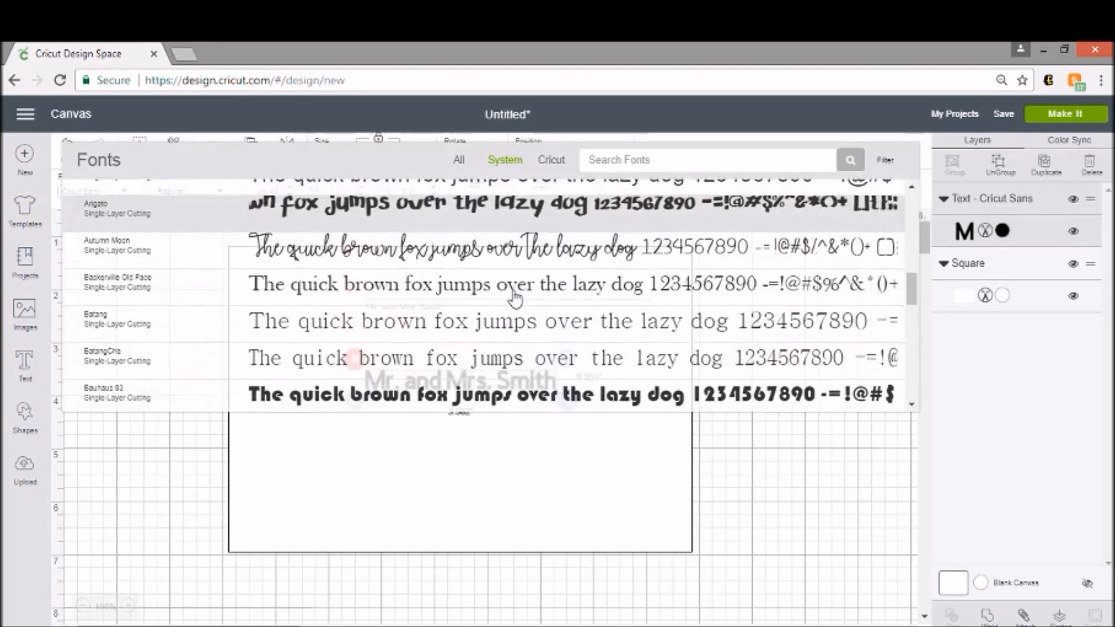
pyautogui.scroll(-2, 515, 298)
pyautogui.scroll(6, 515, 297)
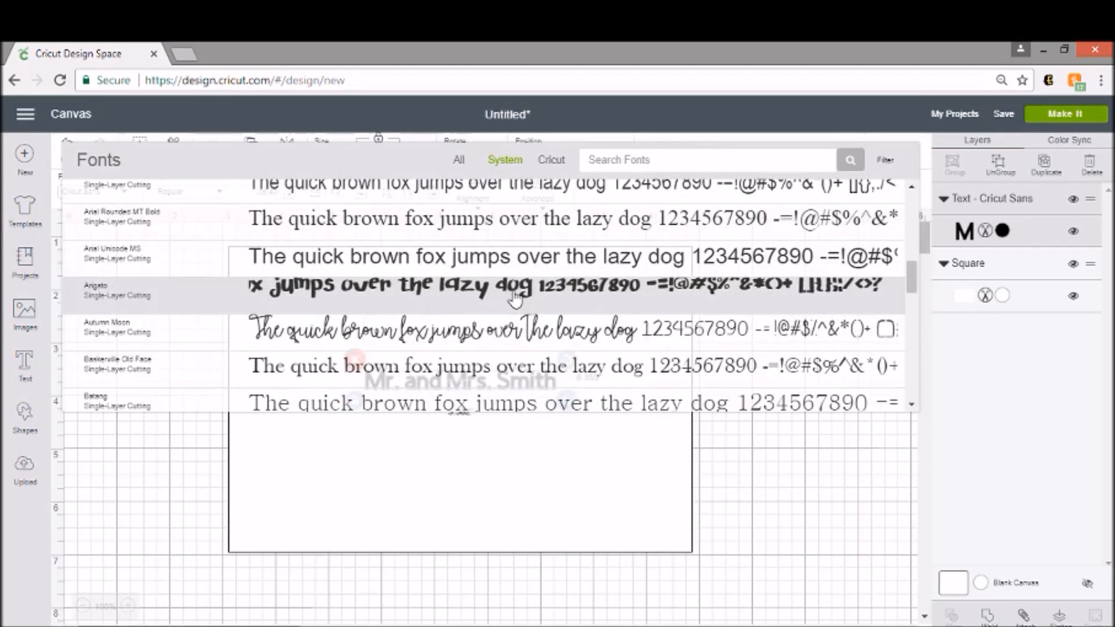
pyautogui.scroll(3, 516, 298)
pyautogui.scroll(4, 516, 298)
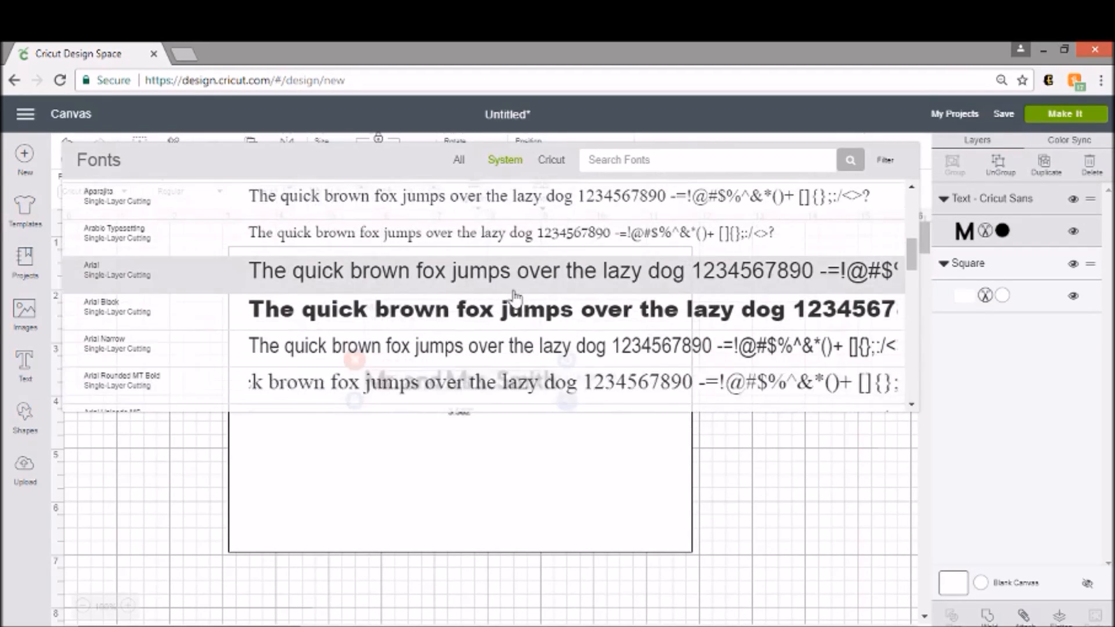
pyautogui.scroll(4, 515, 298)
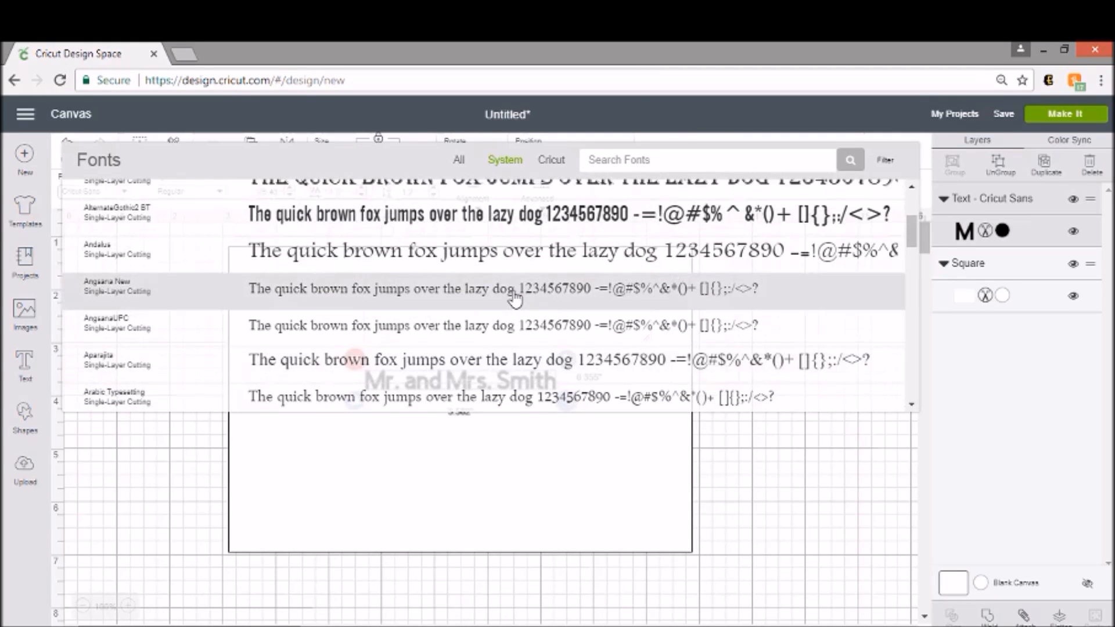
pyautogui.scroll(3, 515, 298)
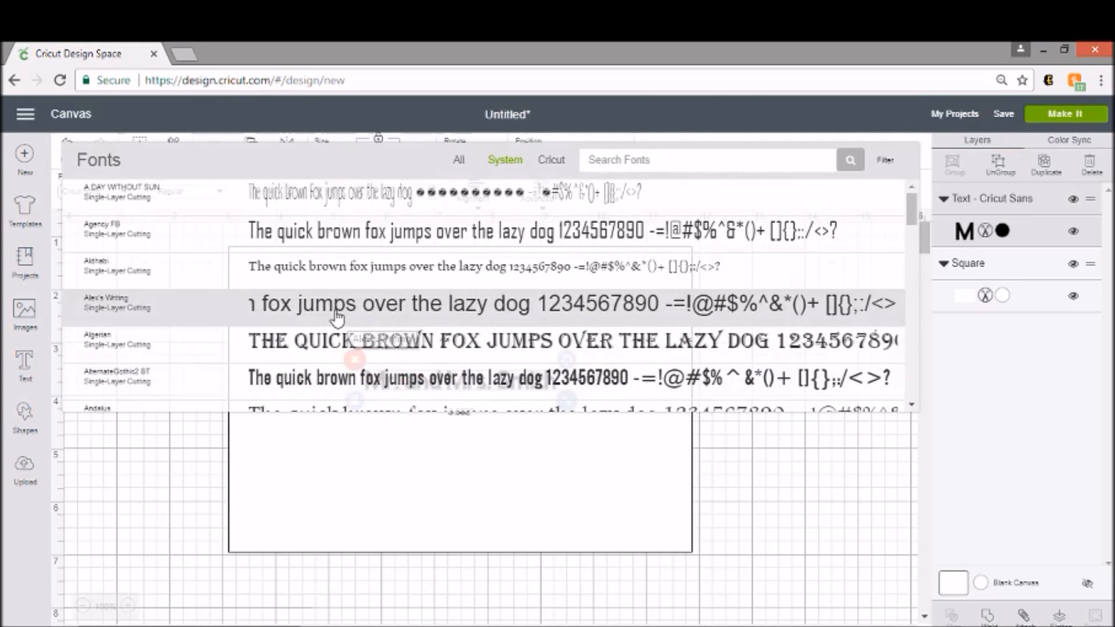
pyautogui.click(328, 314)
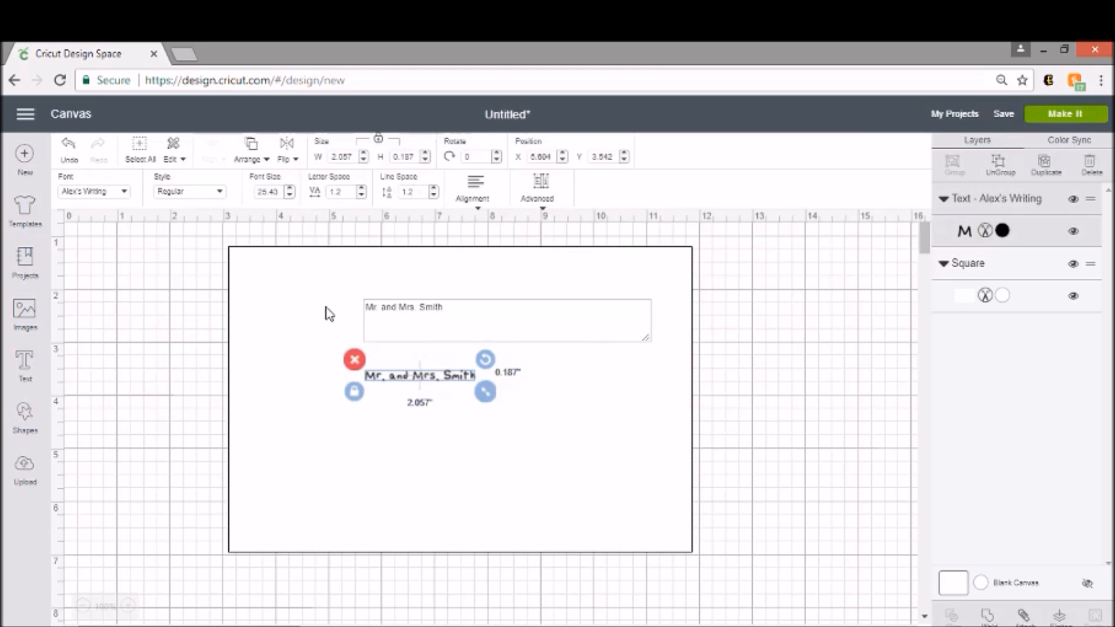
pyautogui.moveTo(485, 392); pyautogui.dragTo(548, 433)
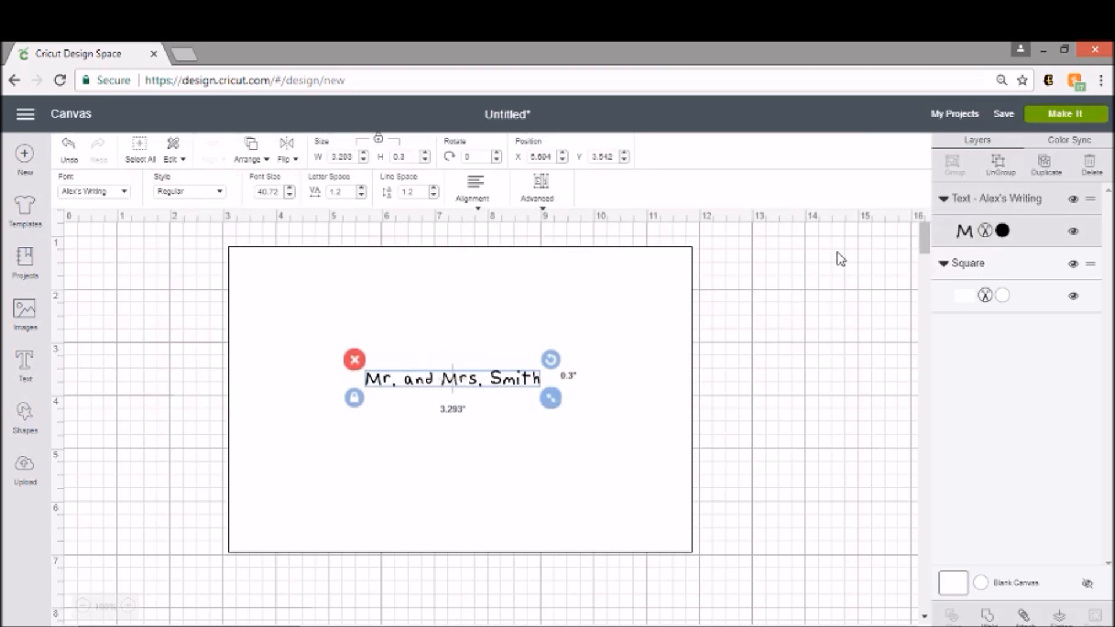
# Step: Change the text layer's line type from Cut to Write with the Black 0.3 Tip pen
pyautogui.click(986, 231)
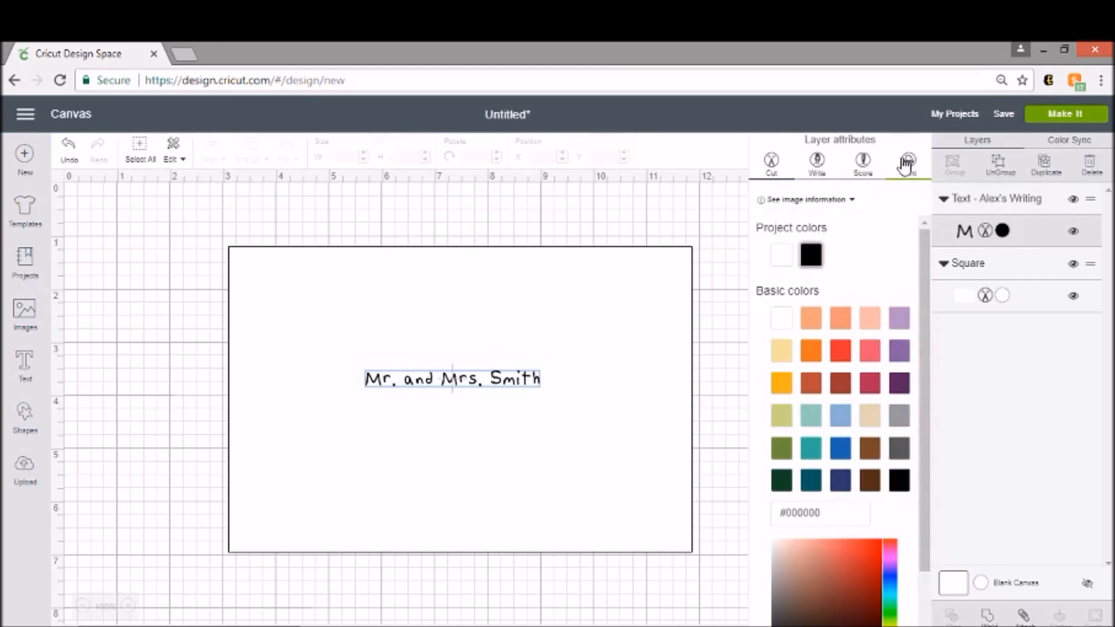
pyautogui.click(599, 380)
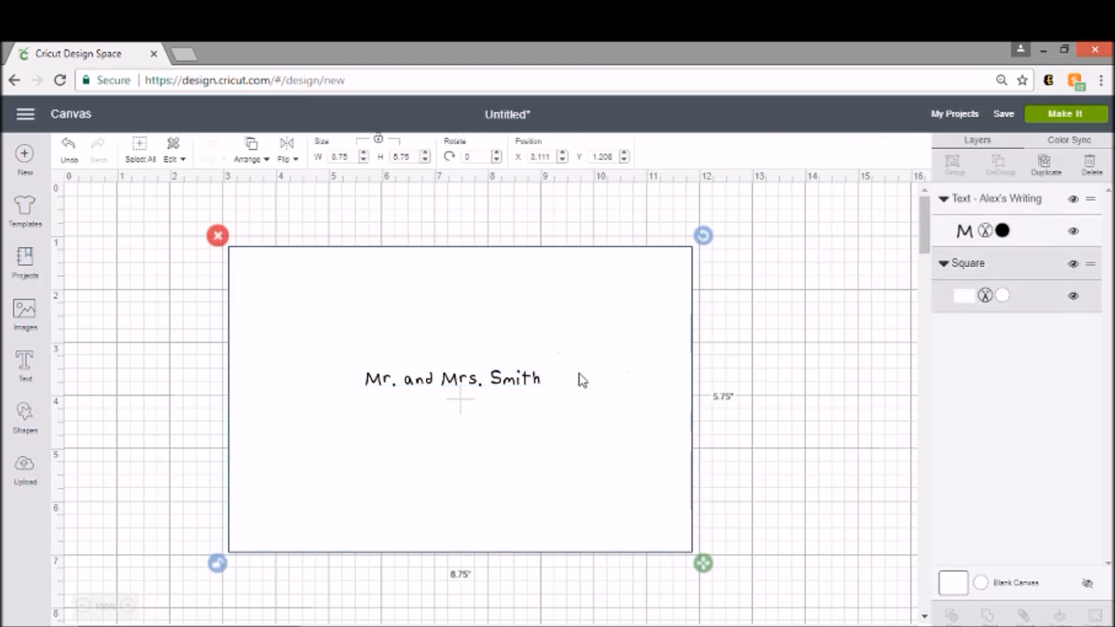
pyautogui.doubleClick(530, 381)
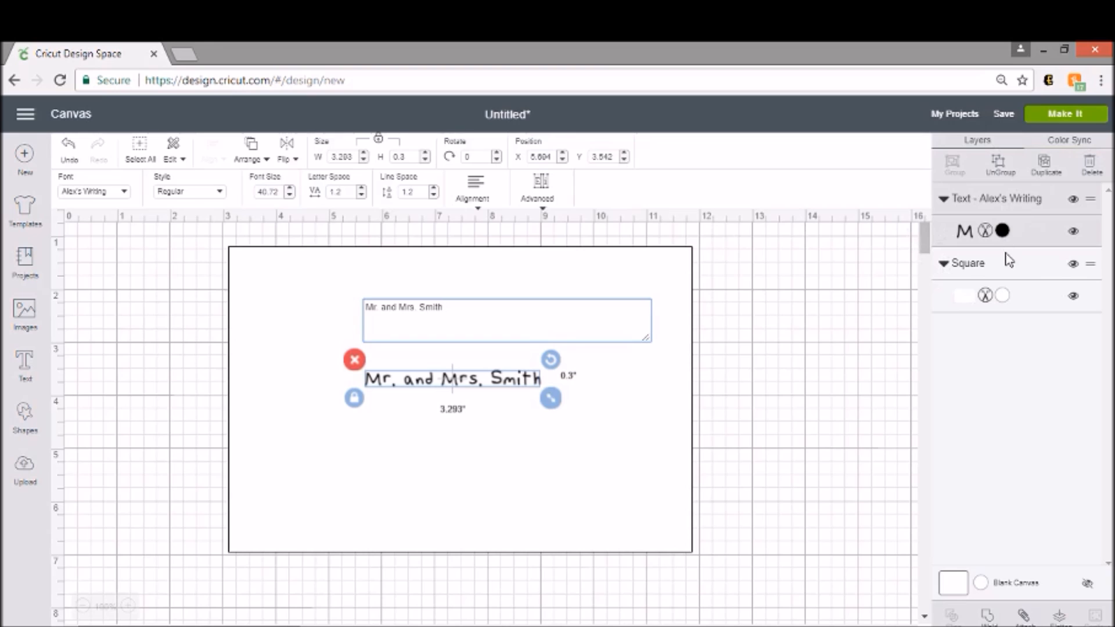
pyautogui.click(985, 232)
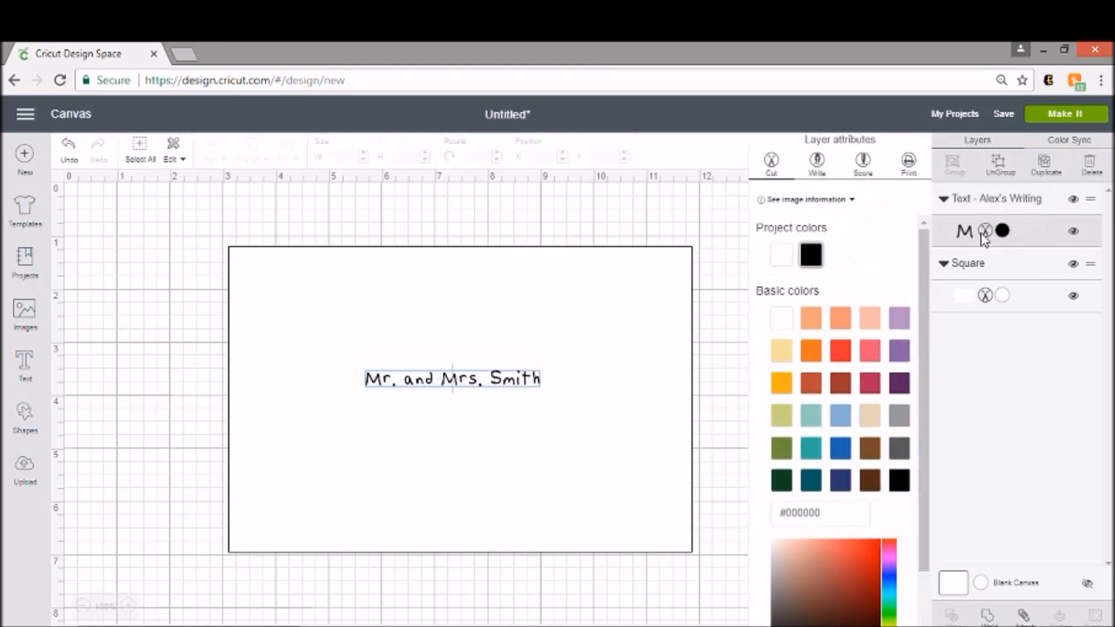
pyautogui.click(817, 166)
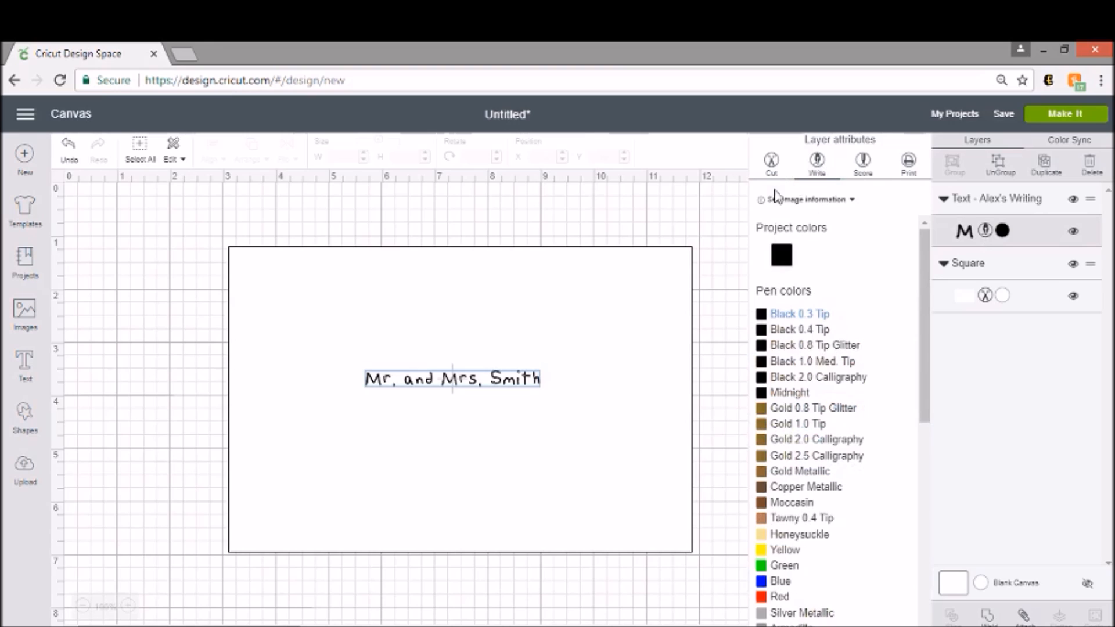
pyautogui.click(604, 420)
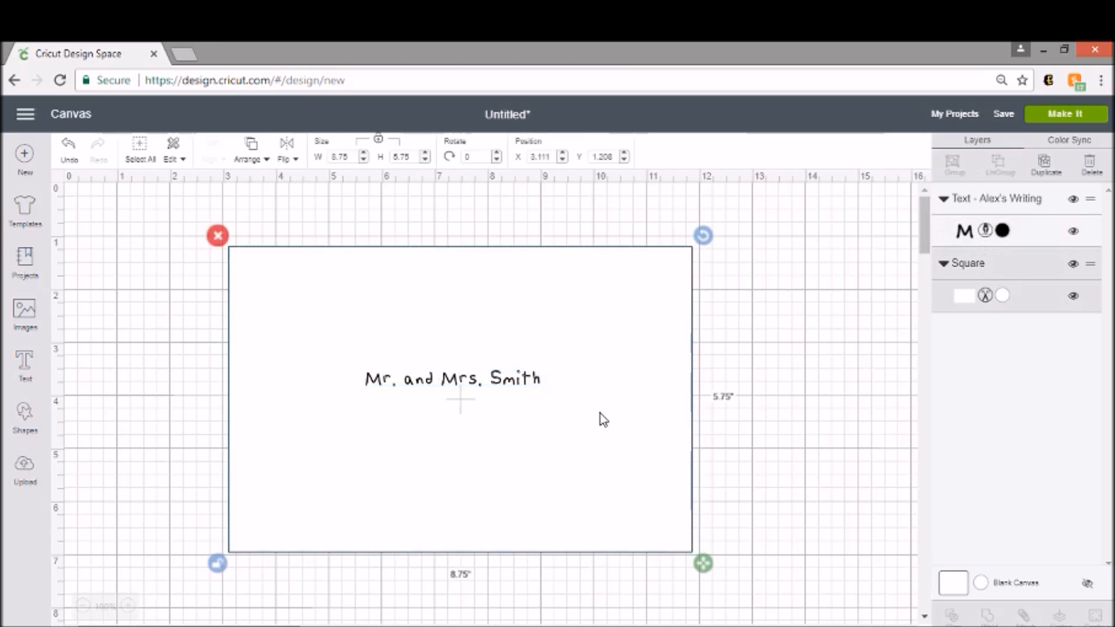
# Step: Try the text at about 6.63 in wide, and then shrink it to about 3.22 in and reposition it mid-rectangle
pyautogui.click(385, 387)
pyautogui.moveTo(549, 407); pyautogui.dragTo(683, 493)
pyautogui.moveTo(607, 389); pyautogui.dragTo(661, 450)
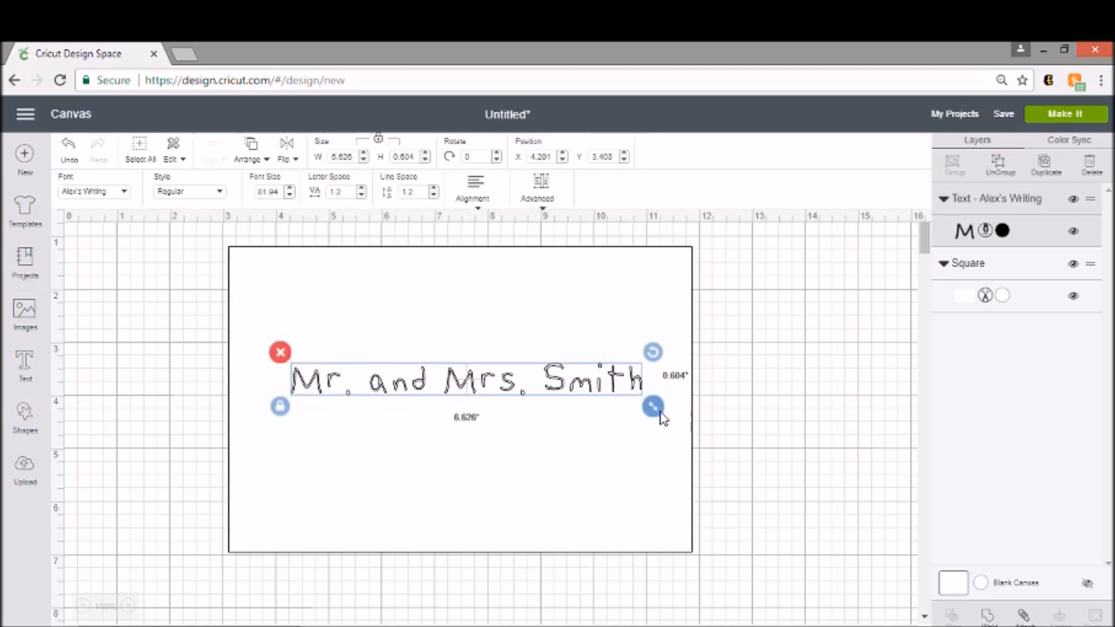
pyautogui.moveTo(661, 416); pyautogui.dragTo(480, 395)
pyautogui.moveTo(422, 376); pyautogui.dragTo(502, 382)
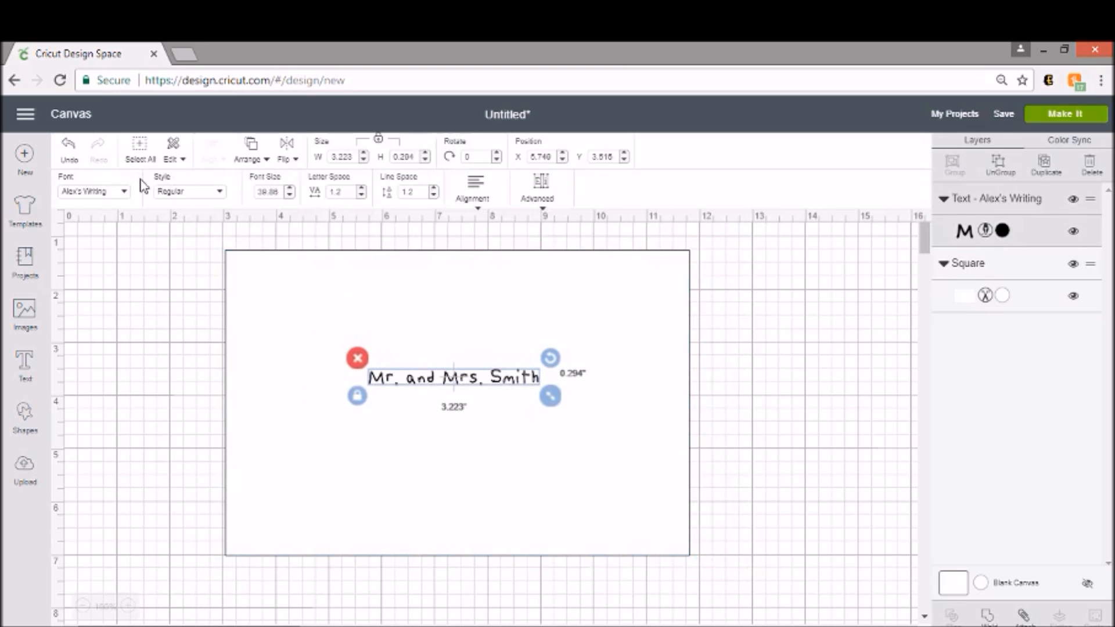
# Step: Try the Adalaide writing font on the addressee text and reposition the text around the middle of the rectangle
pyautogui.click(124, 192)
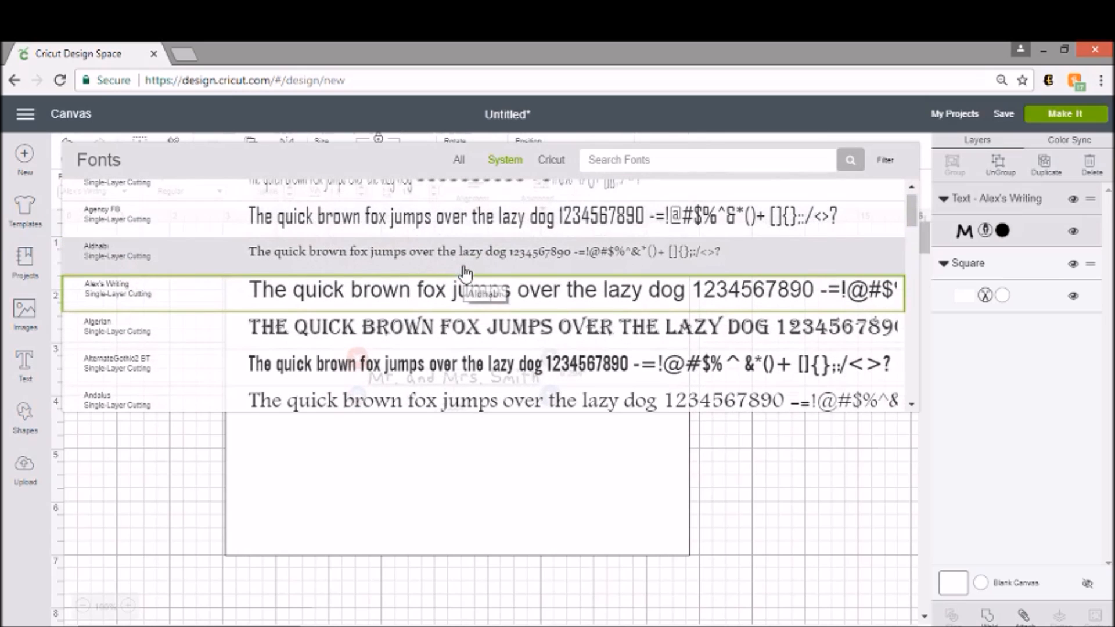
pyautogui.click(458, 160)
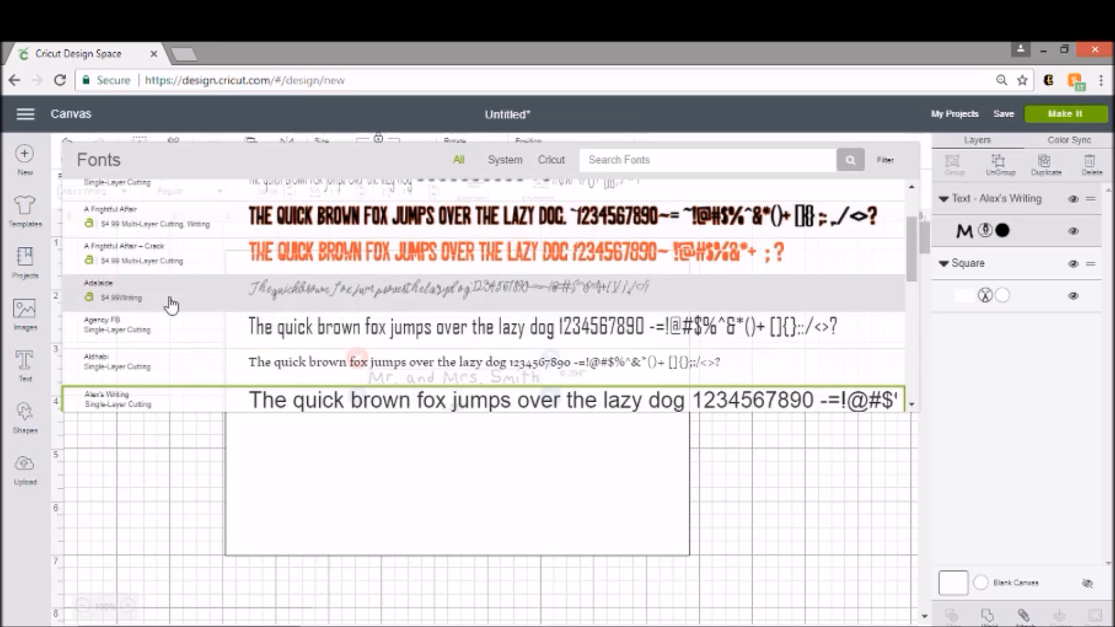
pyautogui.click(170, 304)
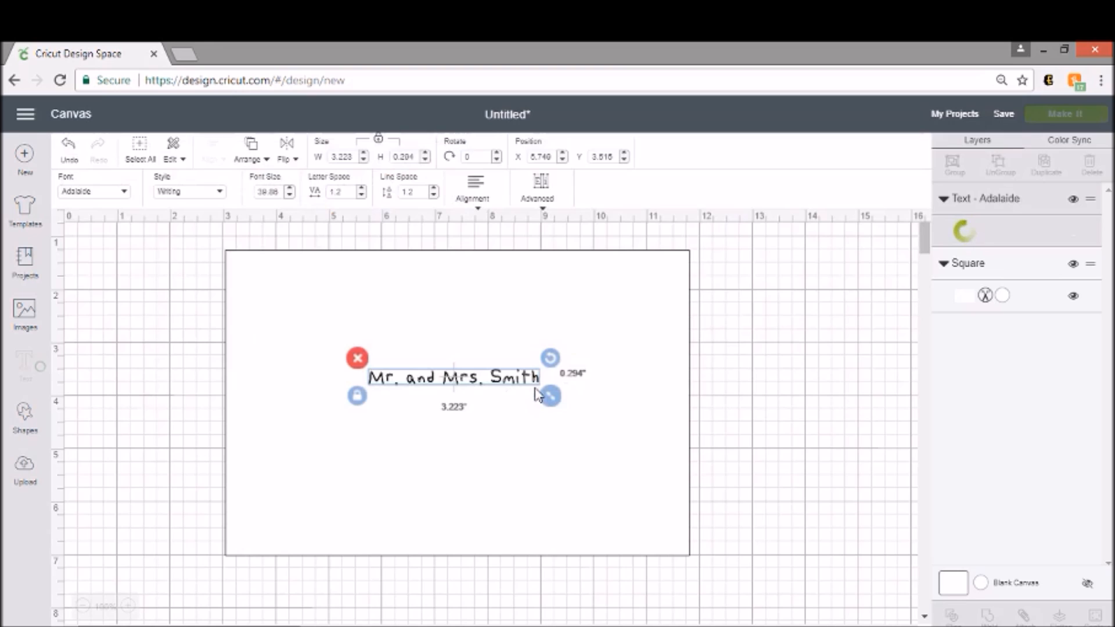
pyautogui.moveTo(580, 401); pyautogui.dragTo(515, 375)
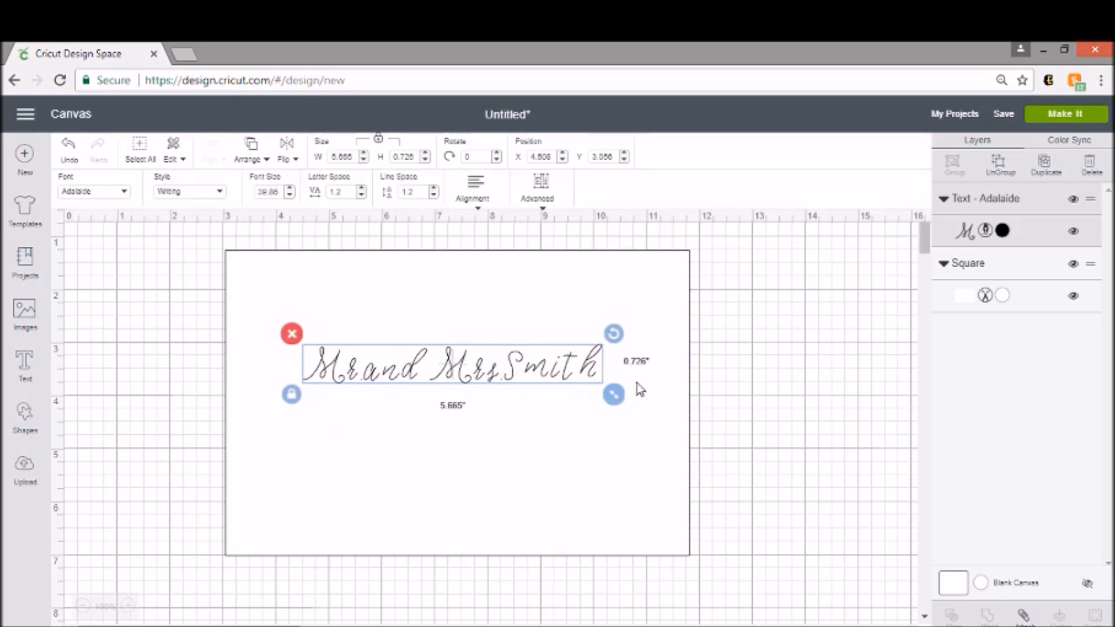
pyautogui.doubleClick(413, 380)
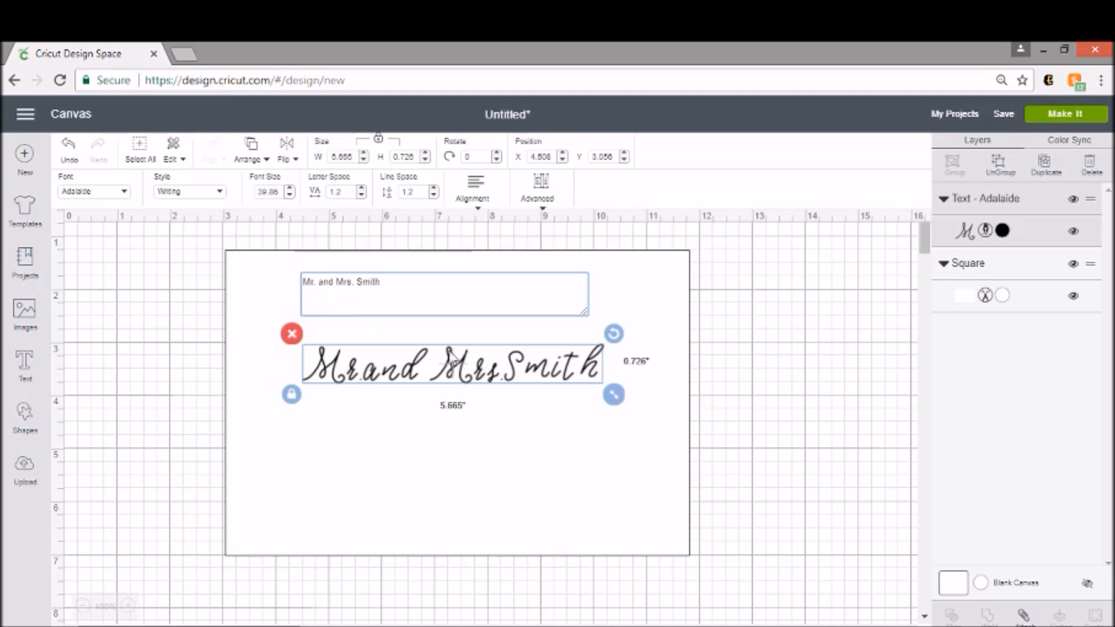
pyautogui.click(576, 401)
pyautogui.doubleClick(563, 363)
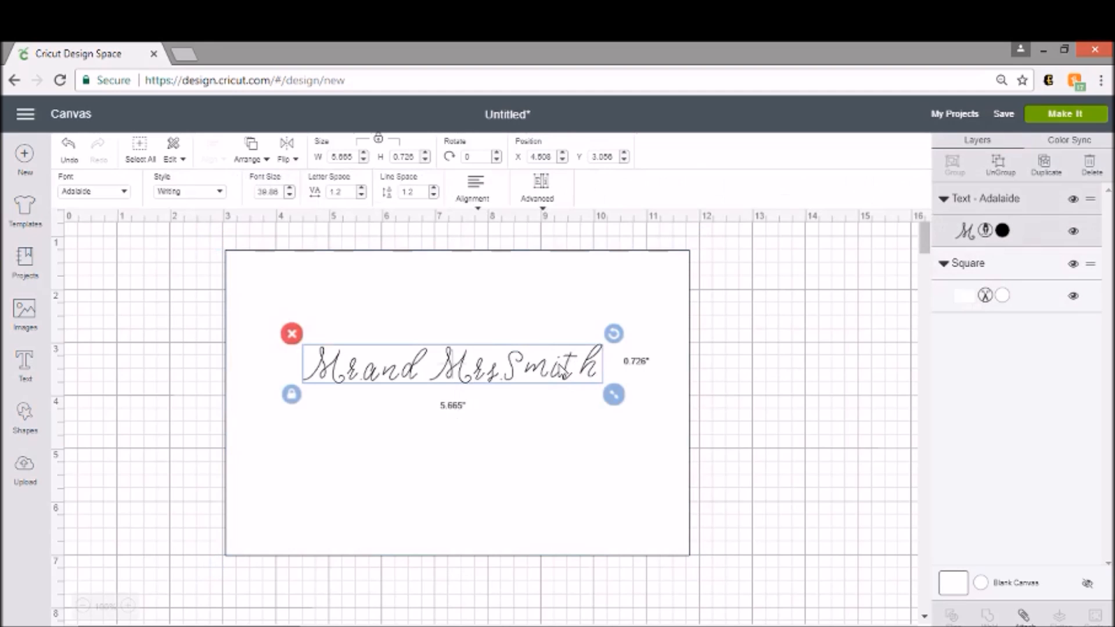
# Step: Browse the system fonts and apply CuteHandWriting to the addressee text
pyautogui.click(84, 191)
pyautogui.scroll(2, 329, 183)
pyautogui.click(498, 167)
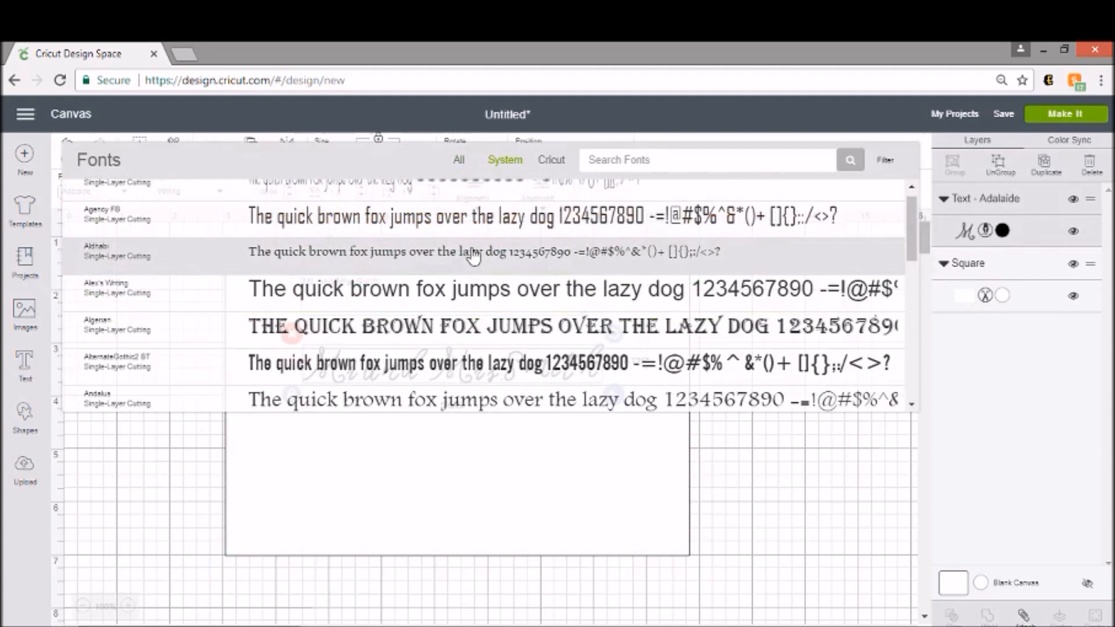
pyautogui.scroll(-2, 538, 305)
pyautogui.scroll(-5, 538, 306)
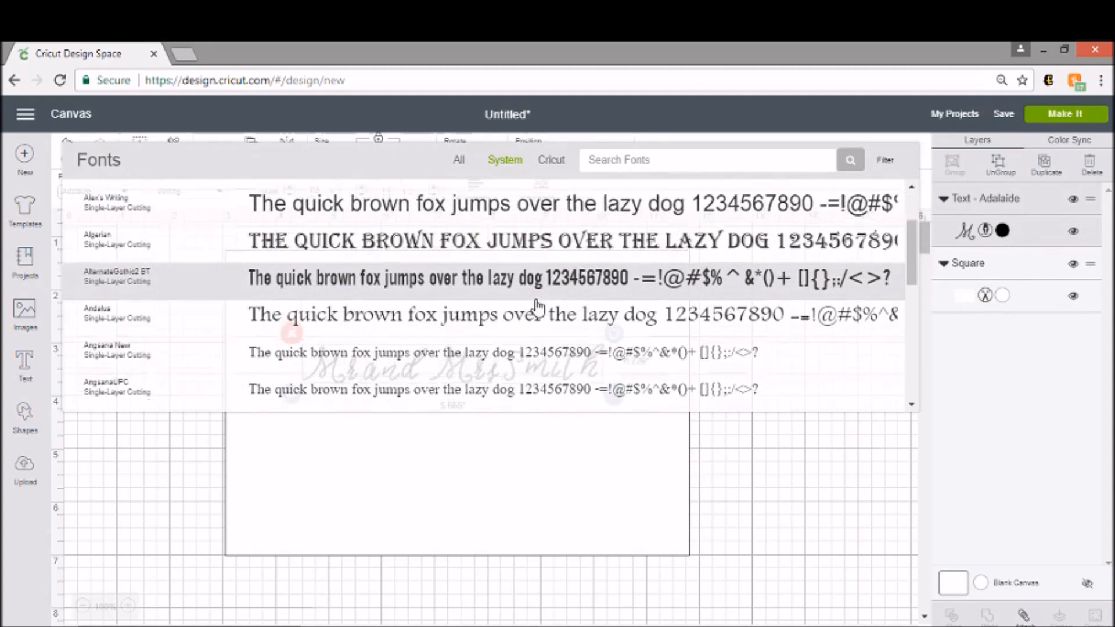
pyautogui.scroll(-10, 538, 306)
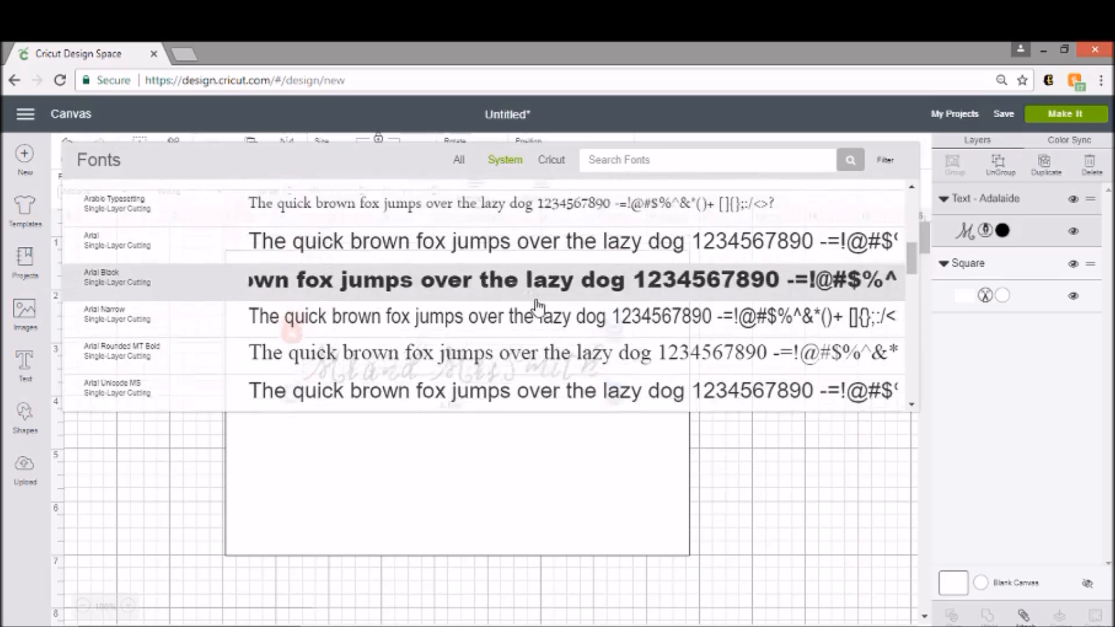
pyautogui.scroll(-1, 537, 306)
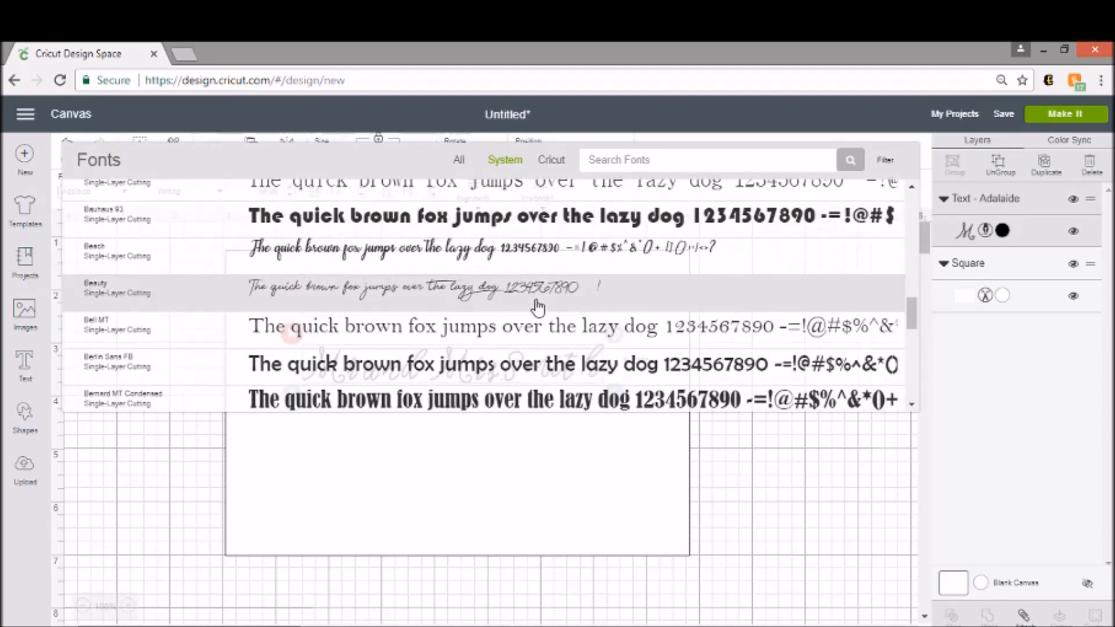
pyautogui.scroll(-7, 537, 306)
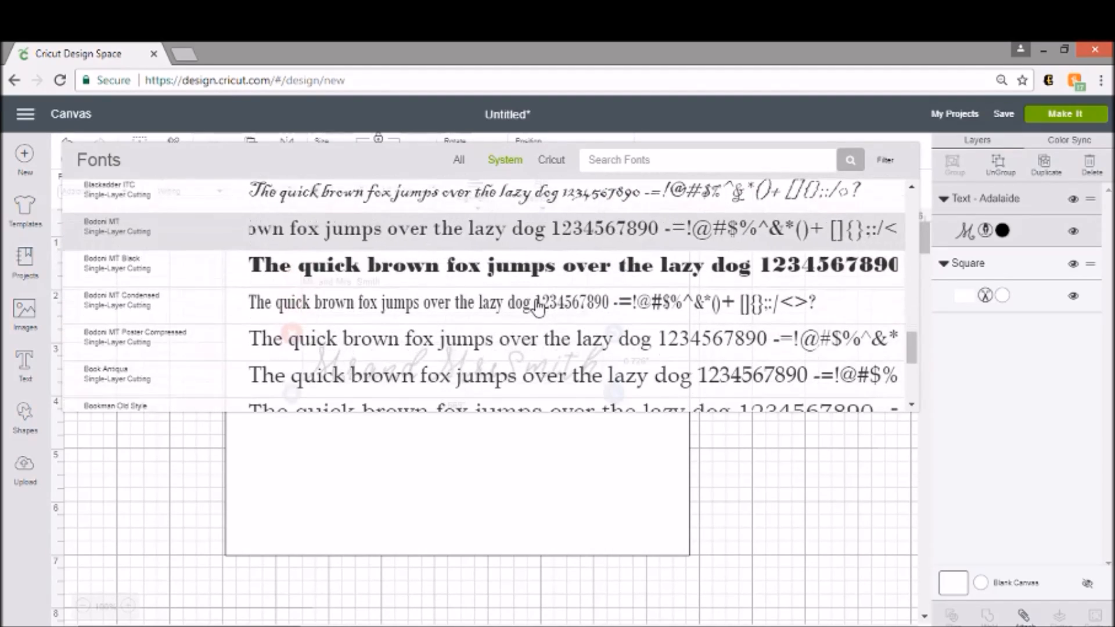
pyautogui.scroll(-4, 538, 306)
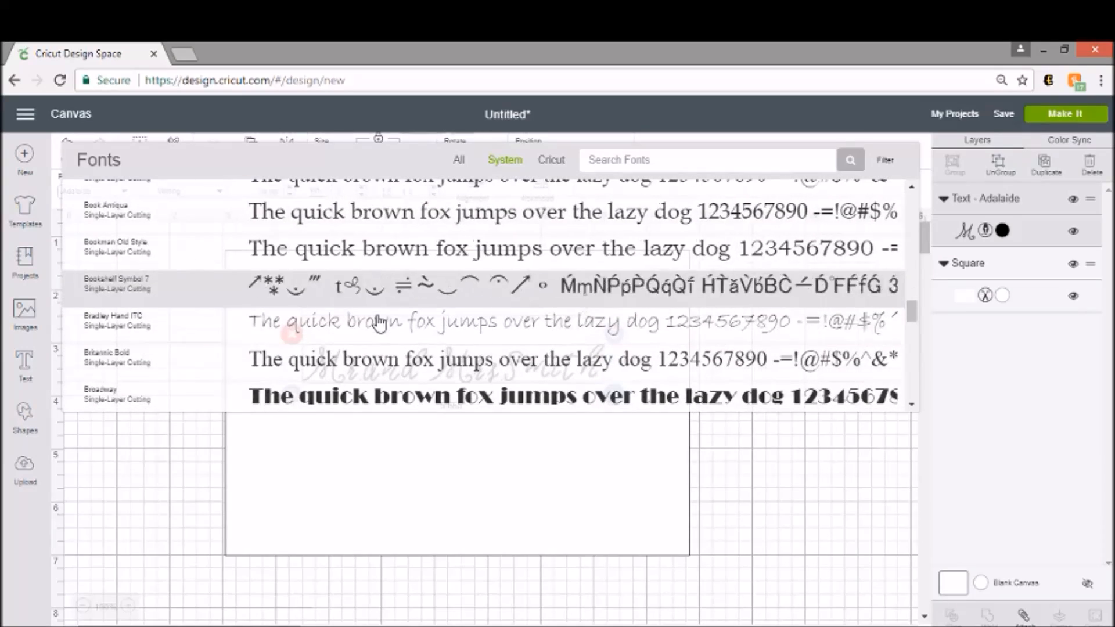
pyautogui.scroll(-2, 384, 330)
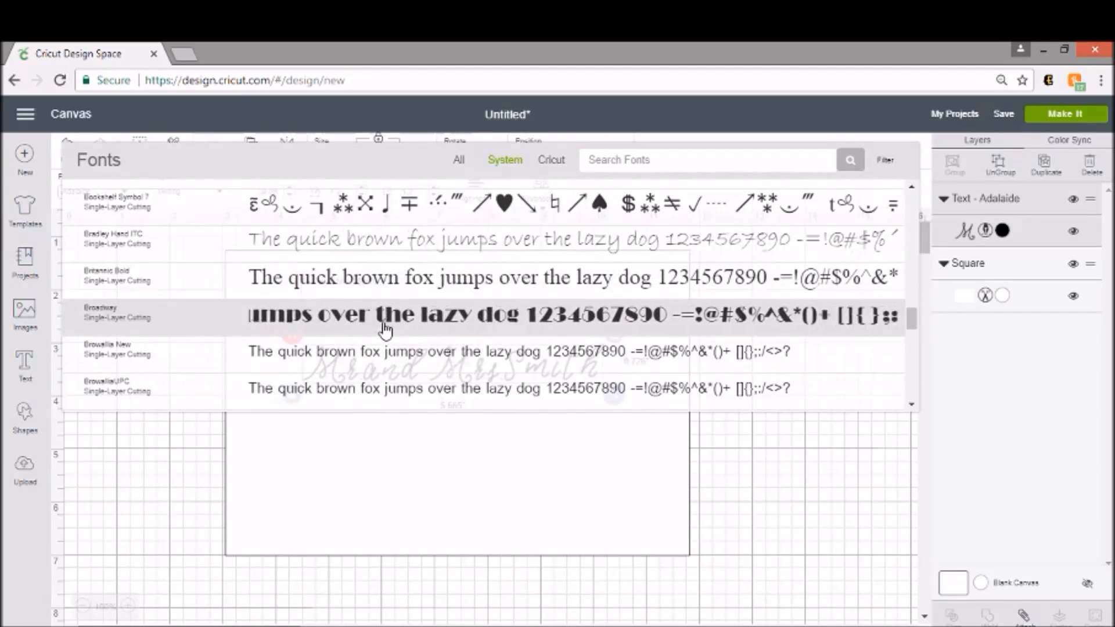
pyautogui.scroll(-12, 385, 330)
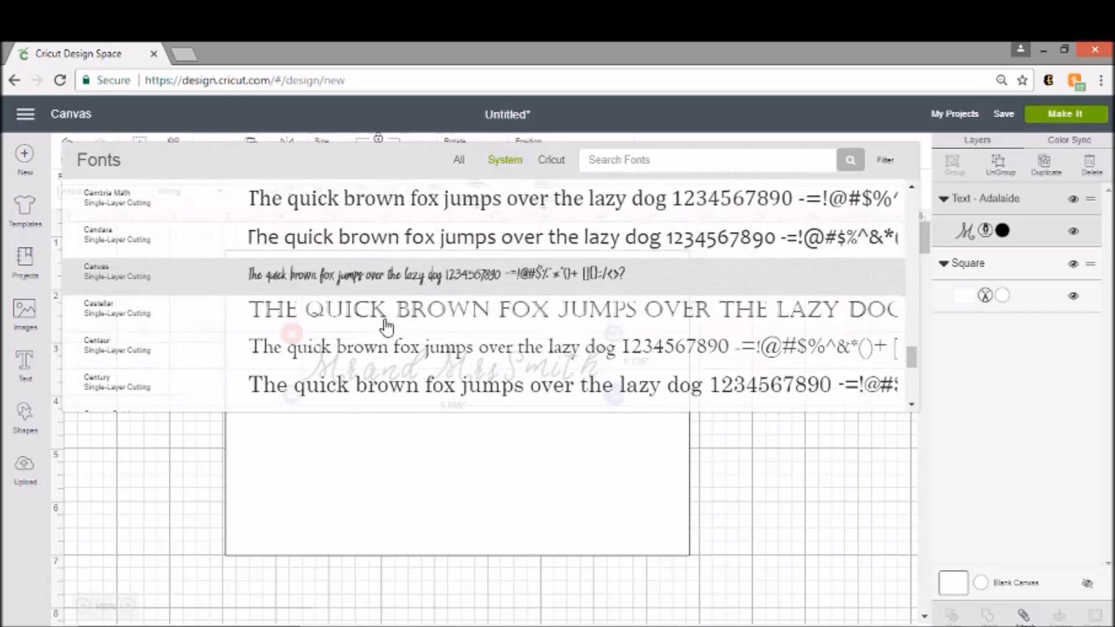
pyautogui.scroll(-9, 386, 327)
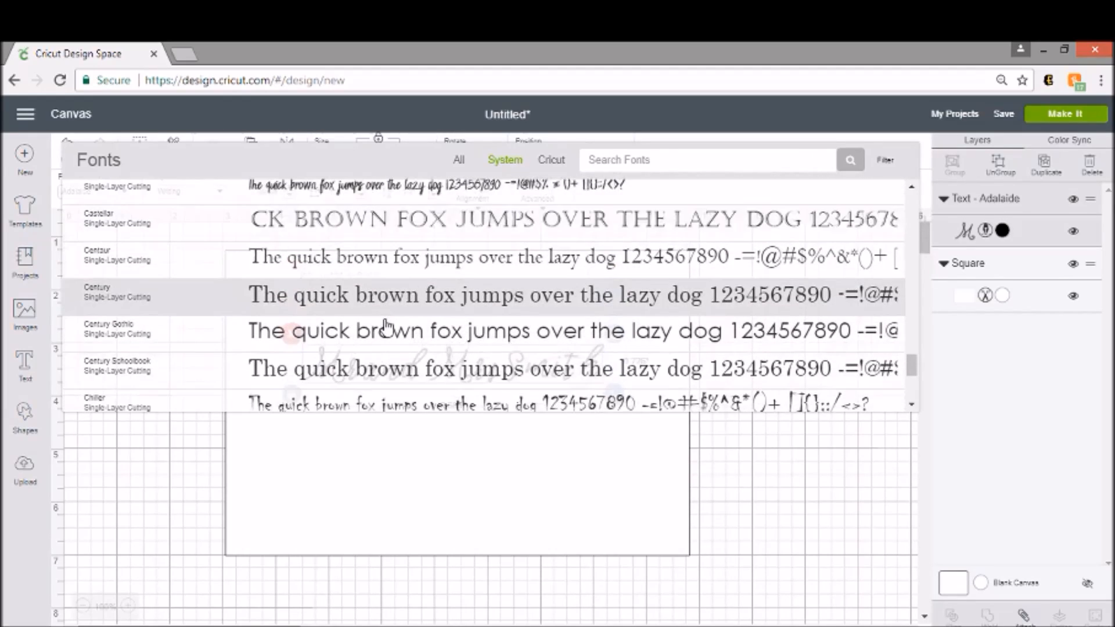
pyautogui.scroll(-7, 386, 327)
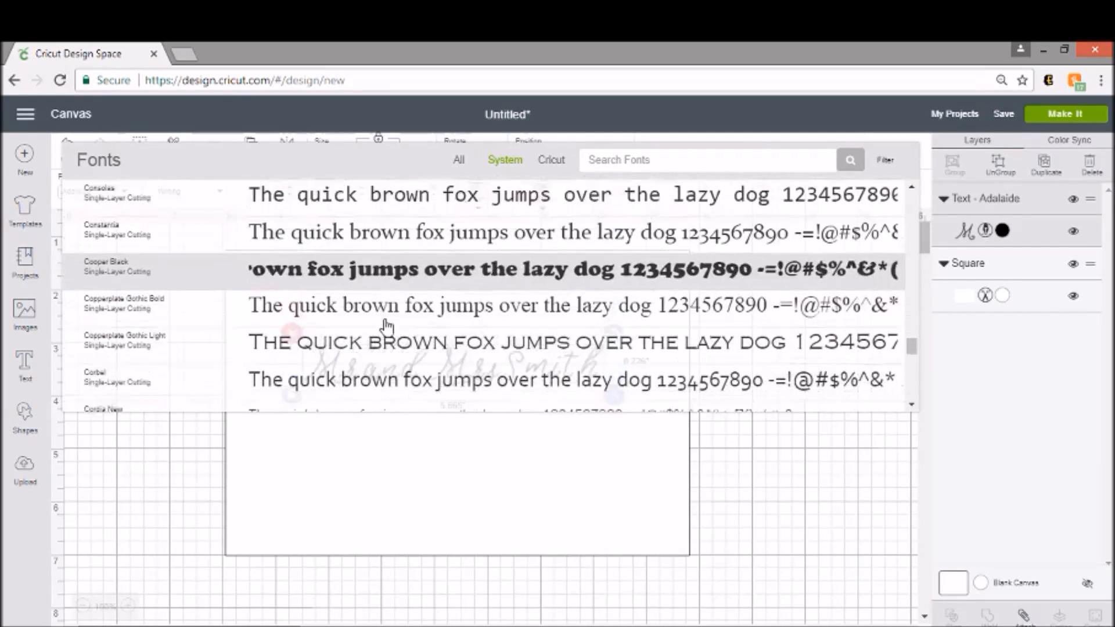
pyautogui.scroll(-8, 386, 313)
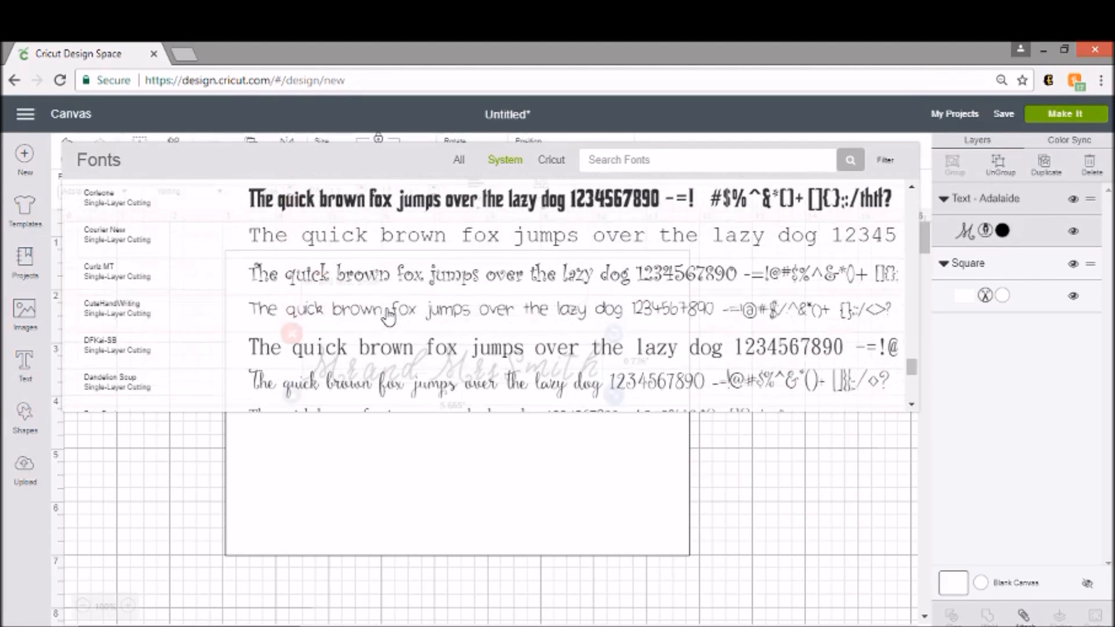
pyautogui.click(384, 231)
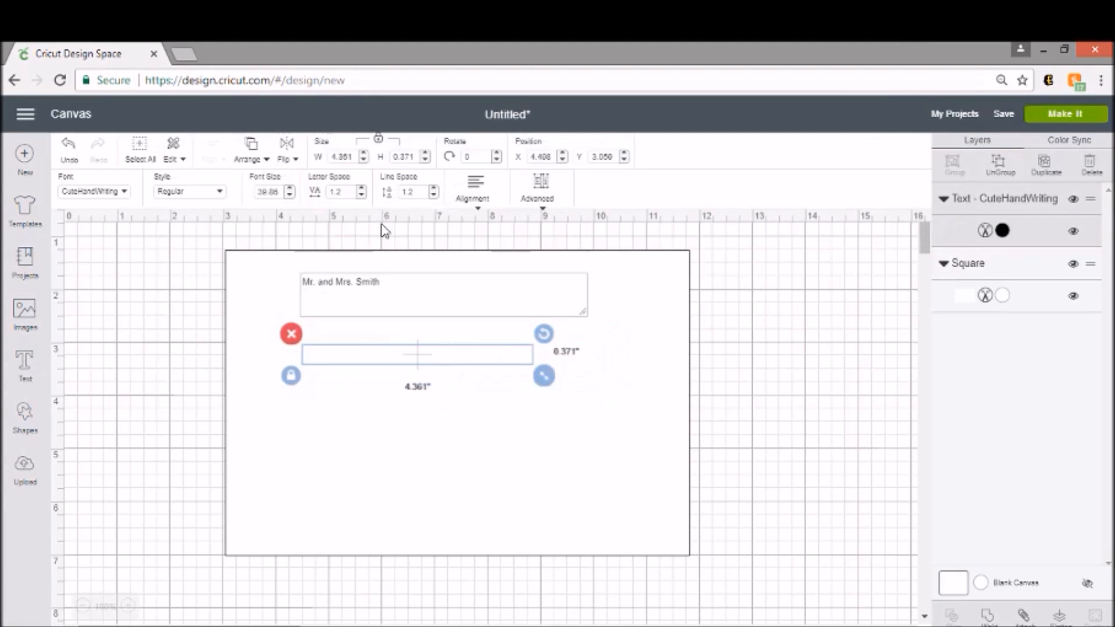
# Step: Enlarge the addressee text to about 5.24 in wide and change its line type from Cut to Write
pyautogui.moveTo(544, 376); pyautogui.dragTo(597, 410)
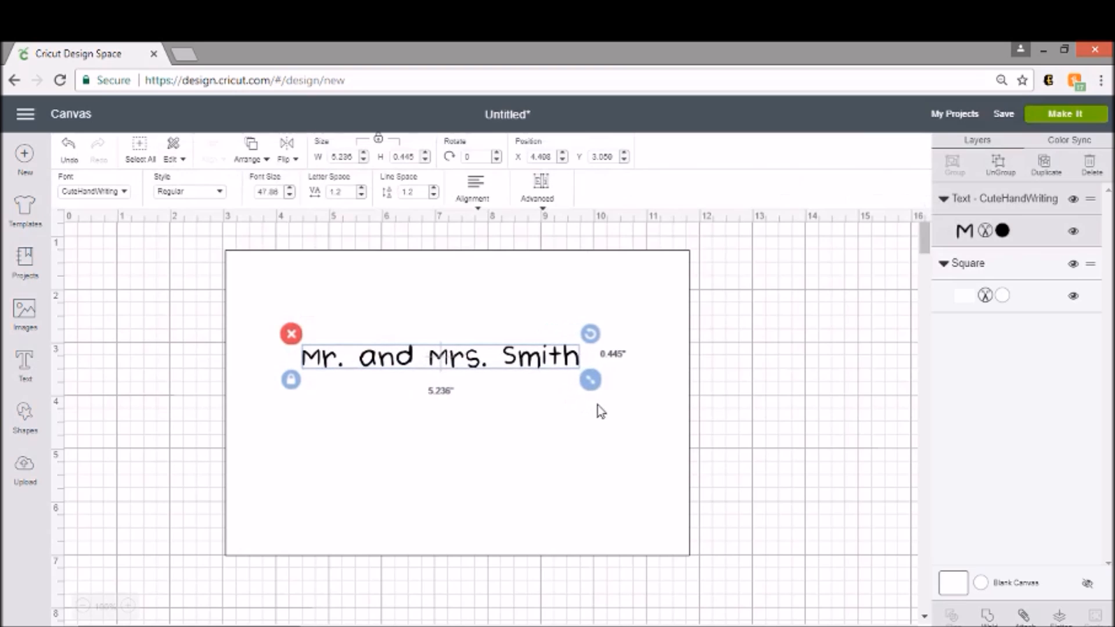
pyautogui.click(984, 232)
pyautogui.click(818, 163)
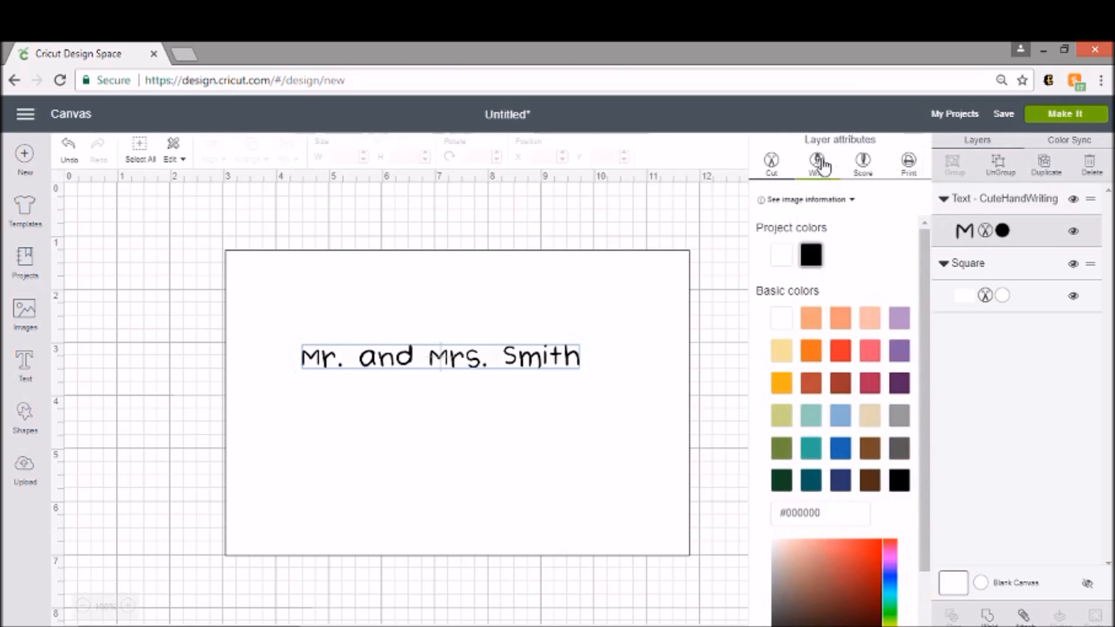
pyautogui.click(438, 360)
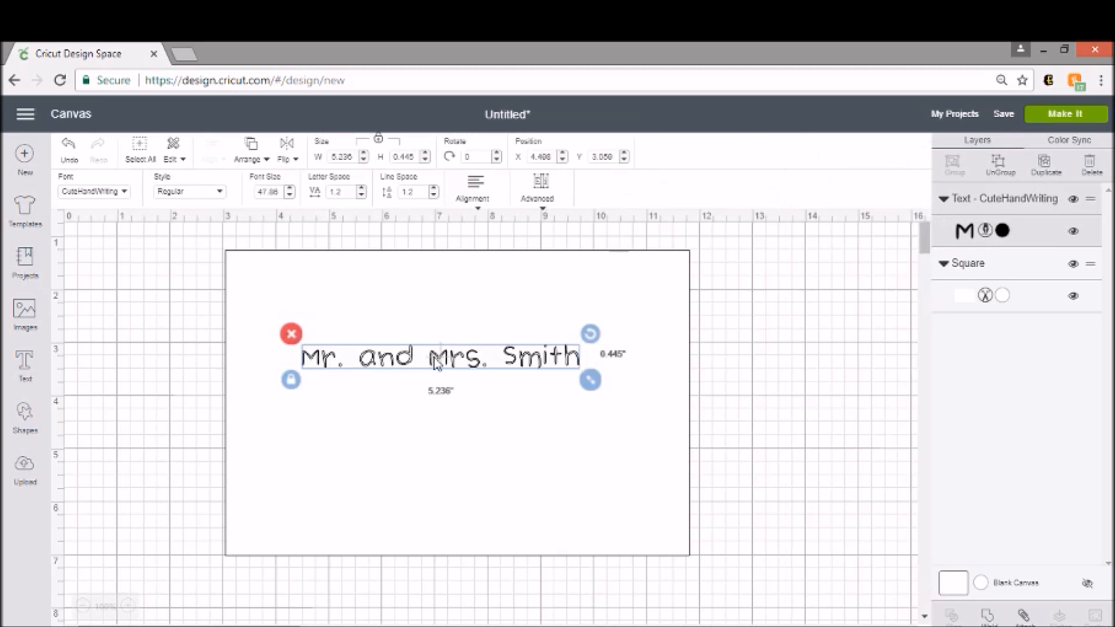
# Step: Set the addressee text's font back to the system font Alex's Writing and center the text horizontally in the rectangle
pyautogui.click(93, 191)
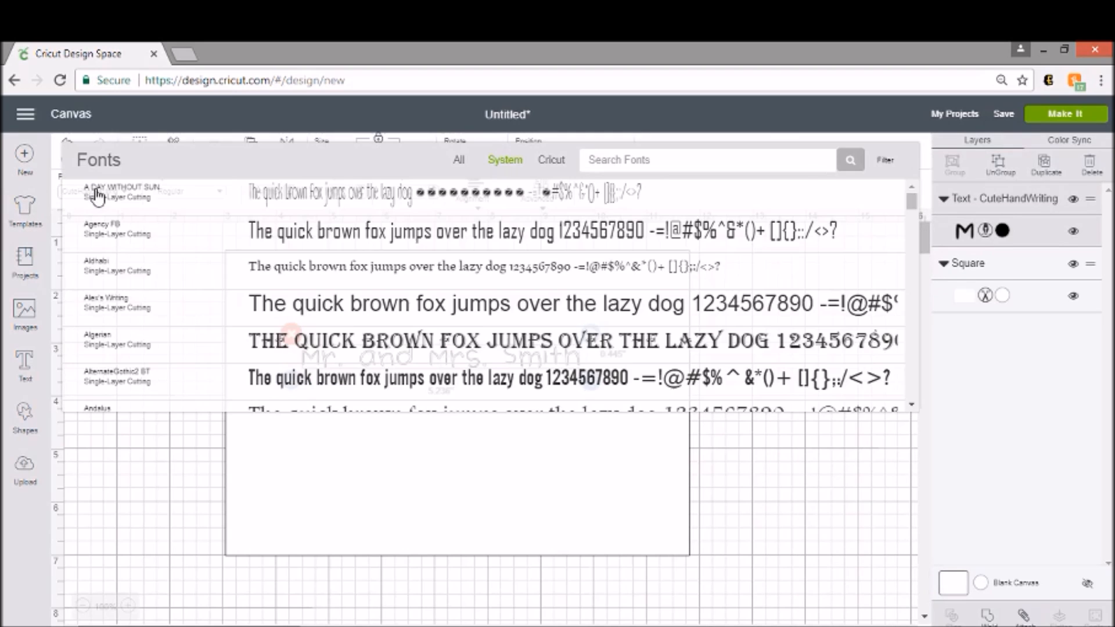
pyautogui.scroll(15, 165, 237)
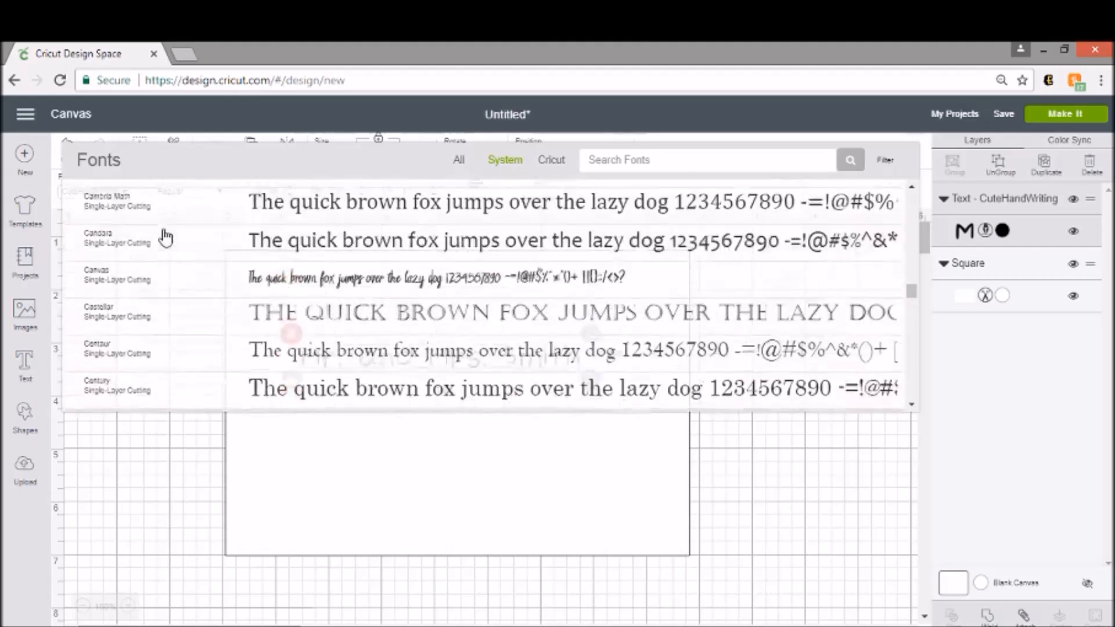
pyautogui.scroll(15, 165, 237)
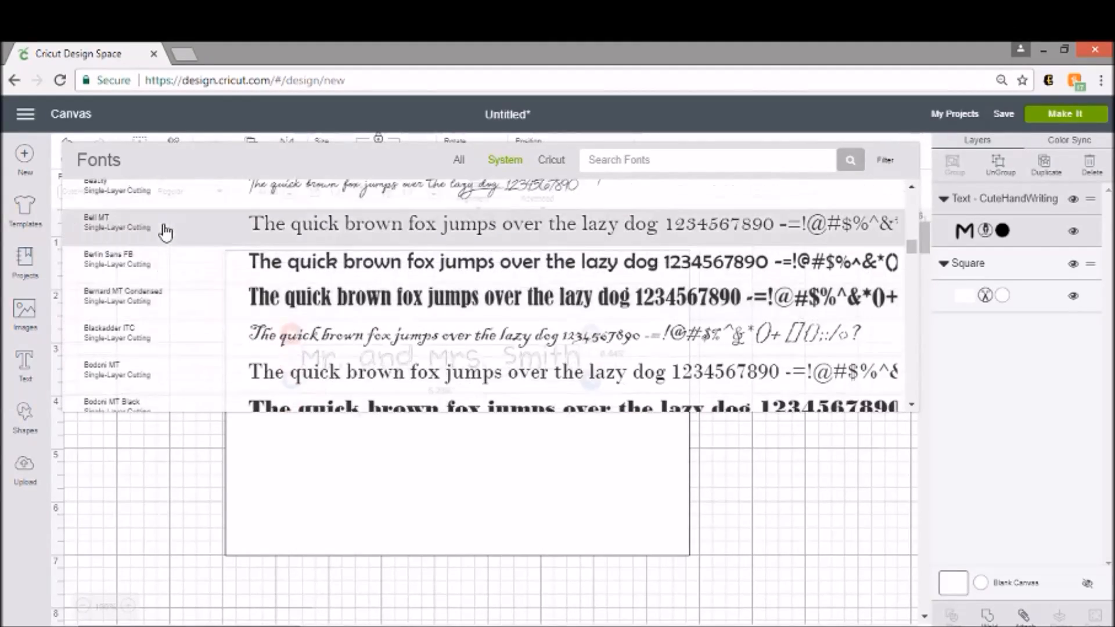
pyautogui.scroll(12, 165, 232)
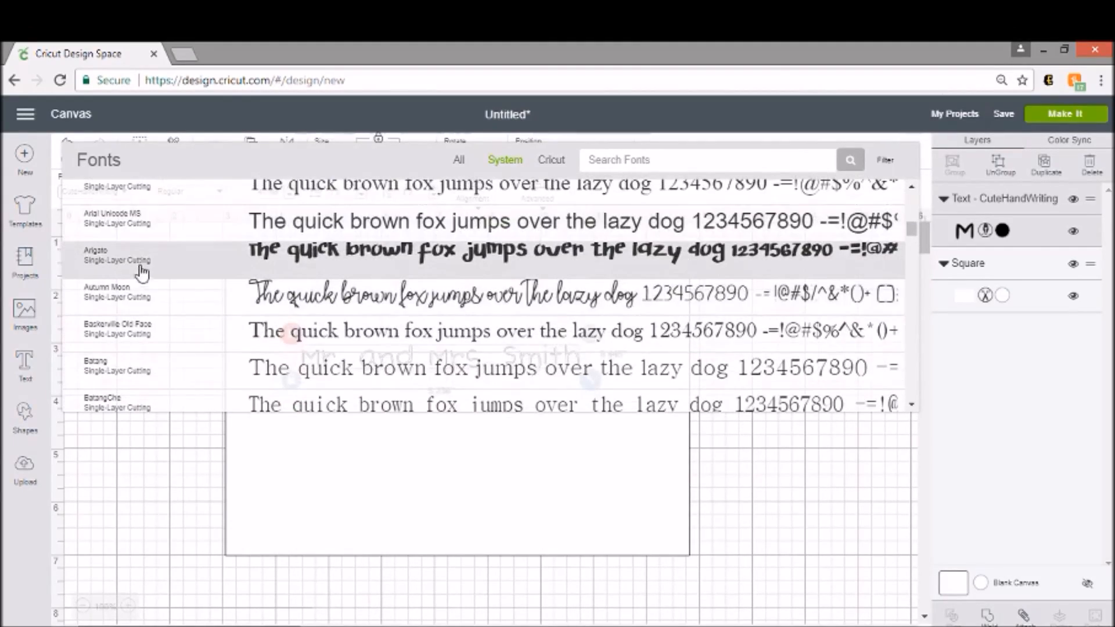
pyautogui.scroll(6, 130, 242)
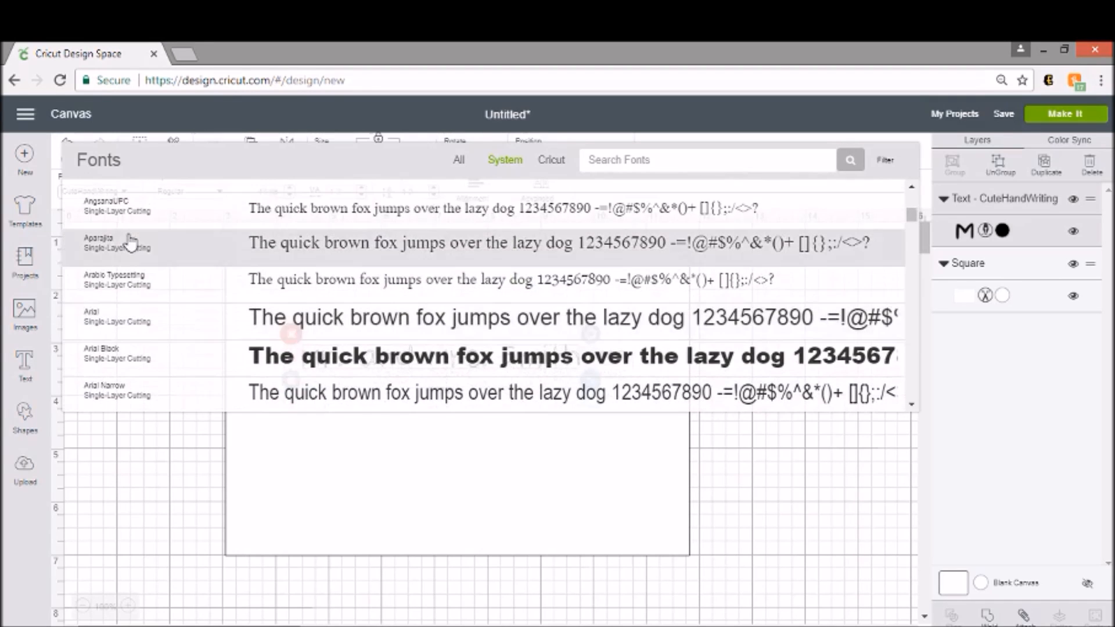
pyautogui.scroll(2, 130, 242)
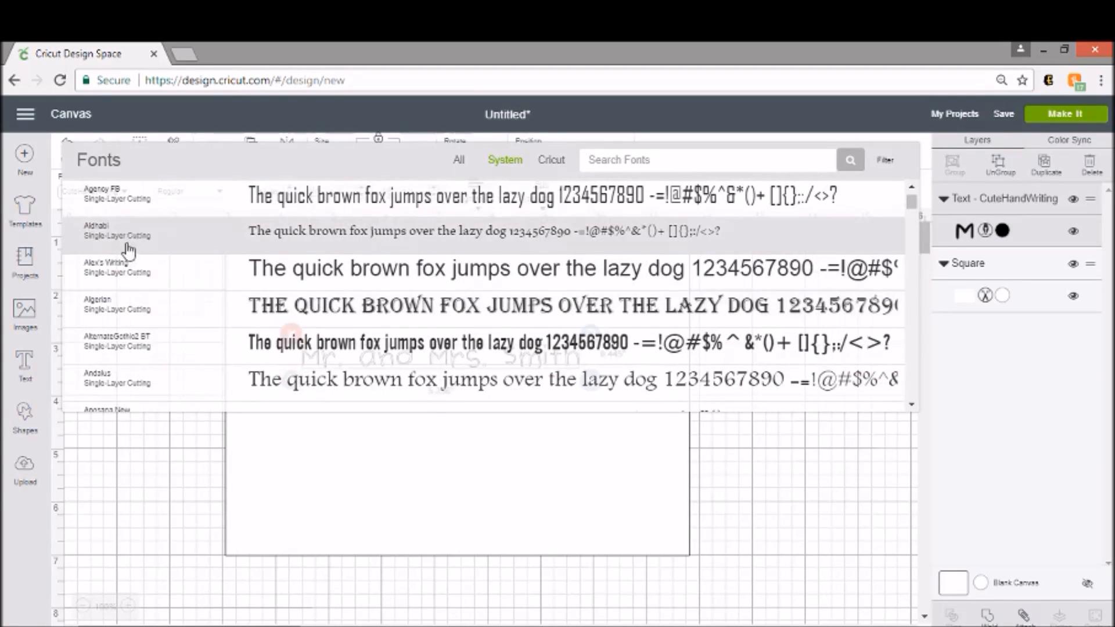
pyautogui.click(129, 260)
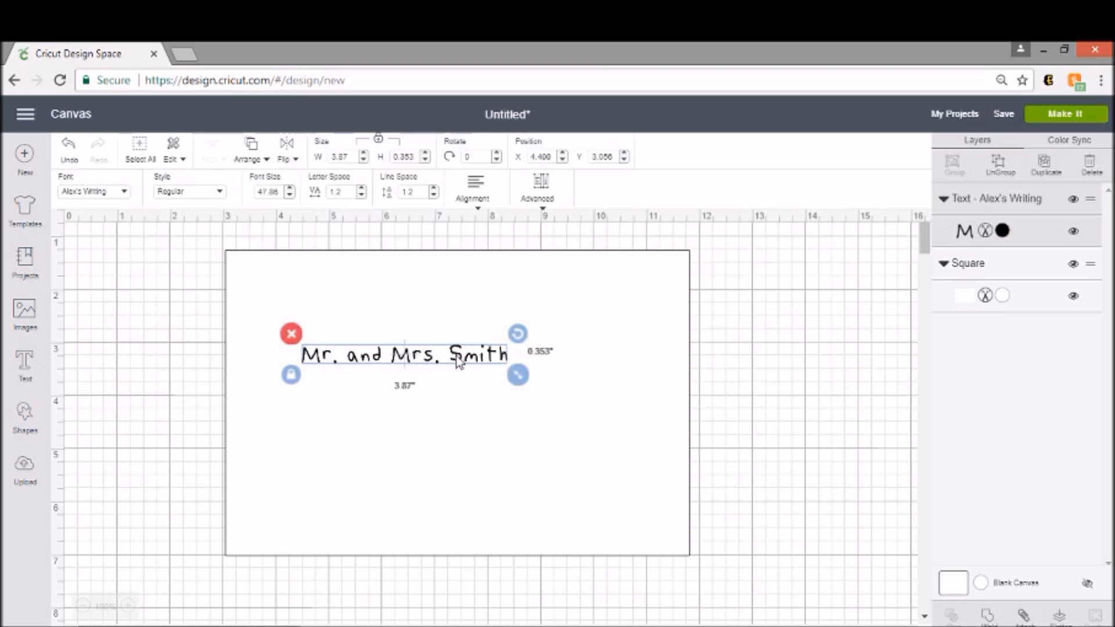
pyautogui.moveTo(462, 363); pyautogui.dragTo(517, 368)
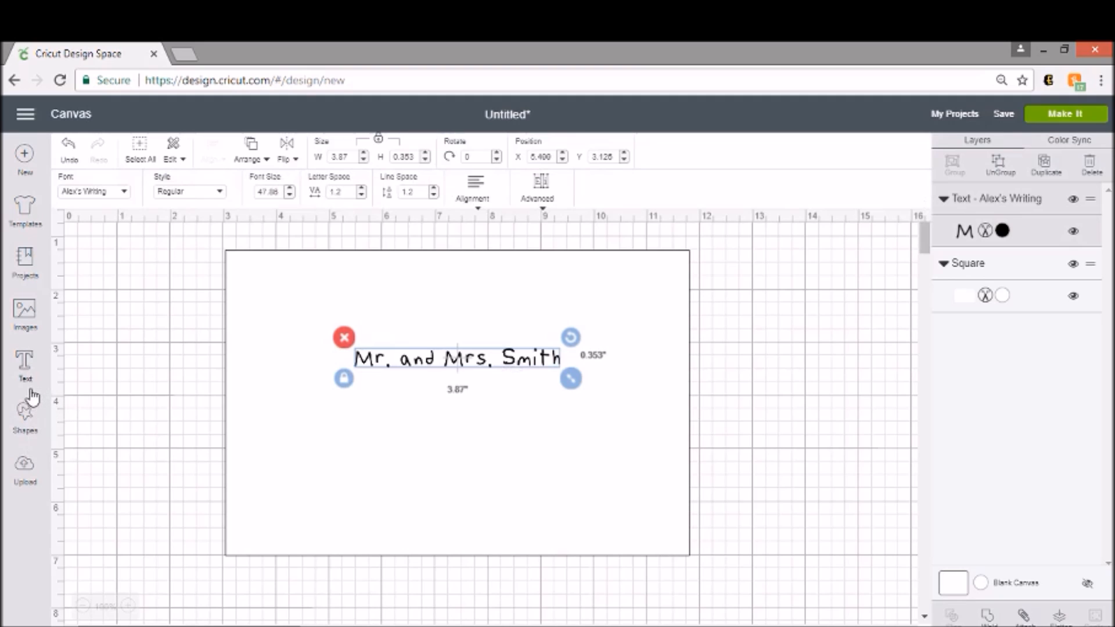
# Step: Add the street address as a second text, shrink it to about 2.75 in wide and center it beneath the addressee line
pyautogui.click(25, 371)
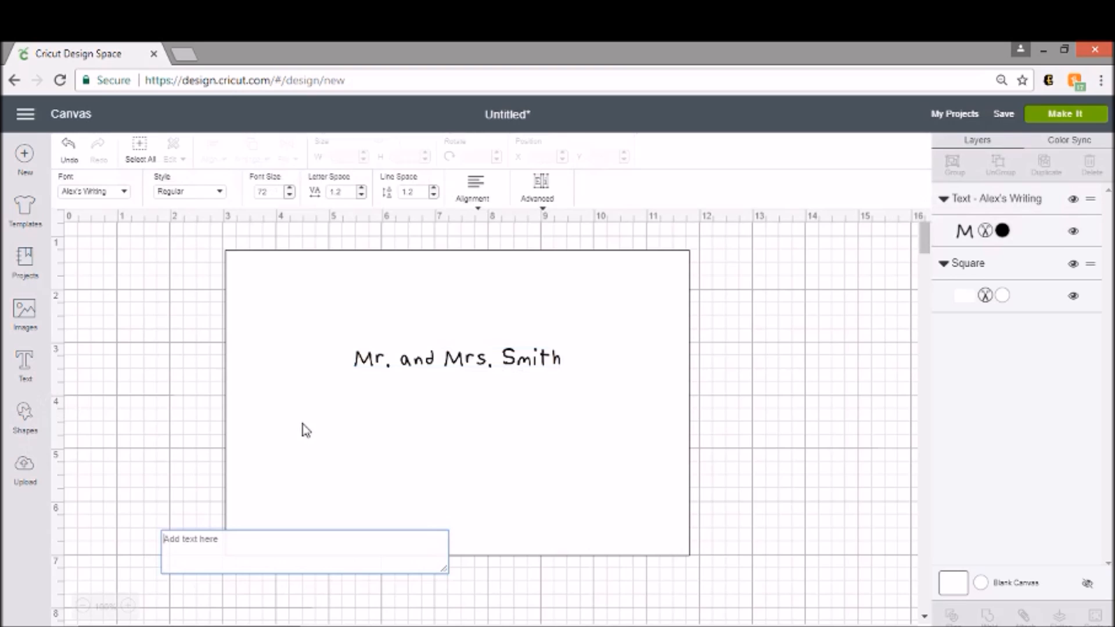
pyautogui.write('123')
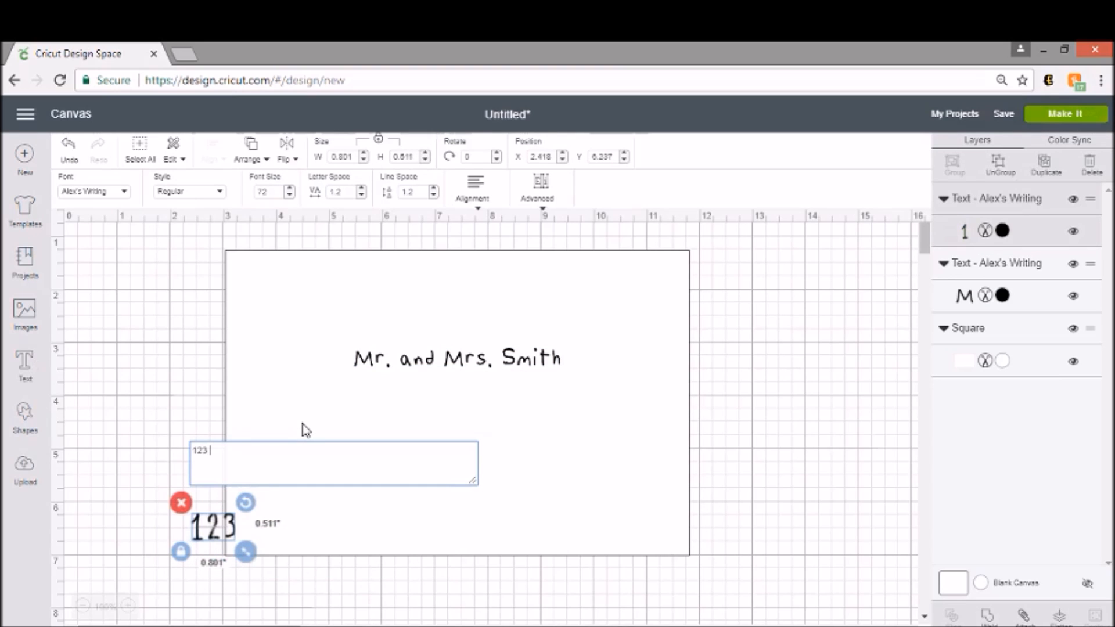
pyautogui.write(' Main Sr')
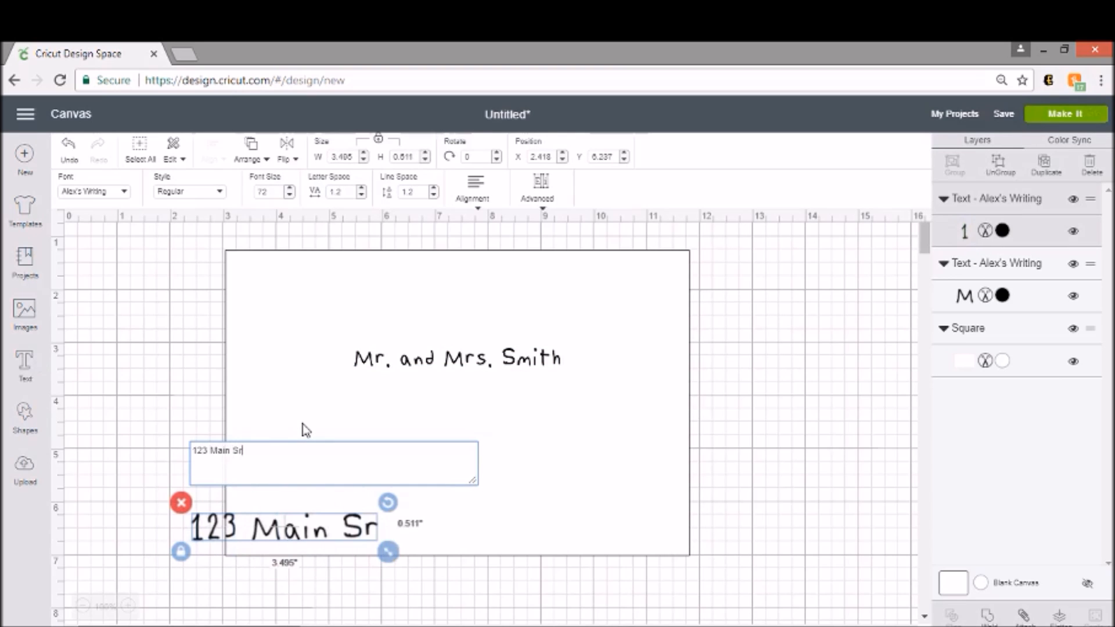
pyautogui.press('BackSpace')
pyautogui.write('t')
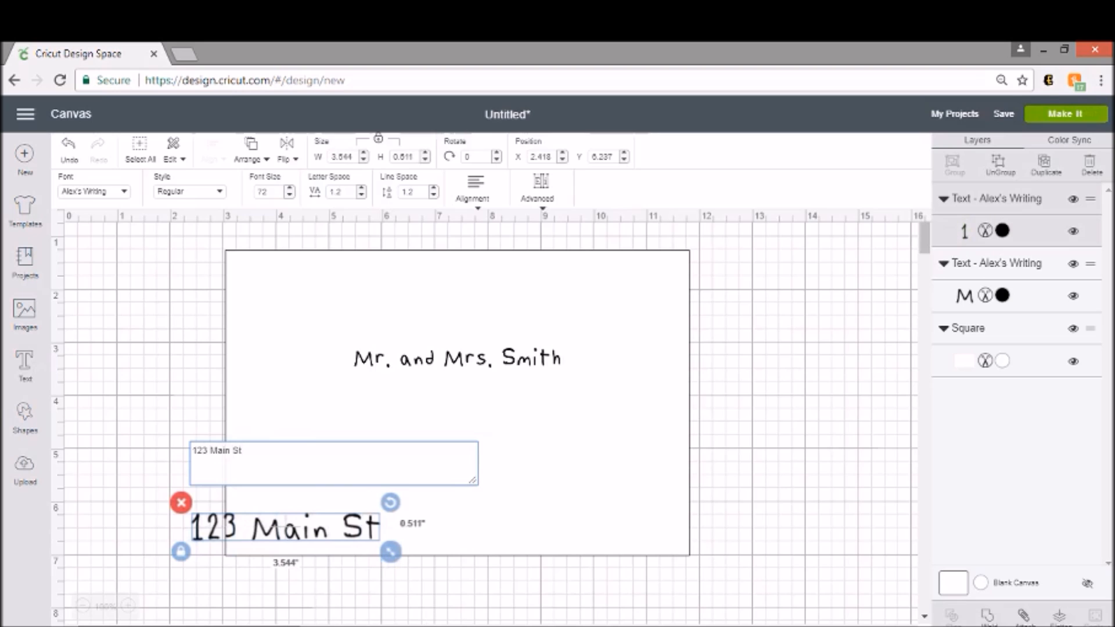
pyautogui.moveTo(318, 533); pyautogui.dragTo(490, 402)
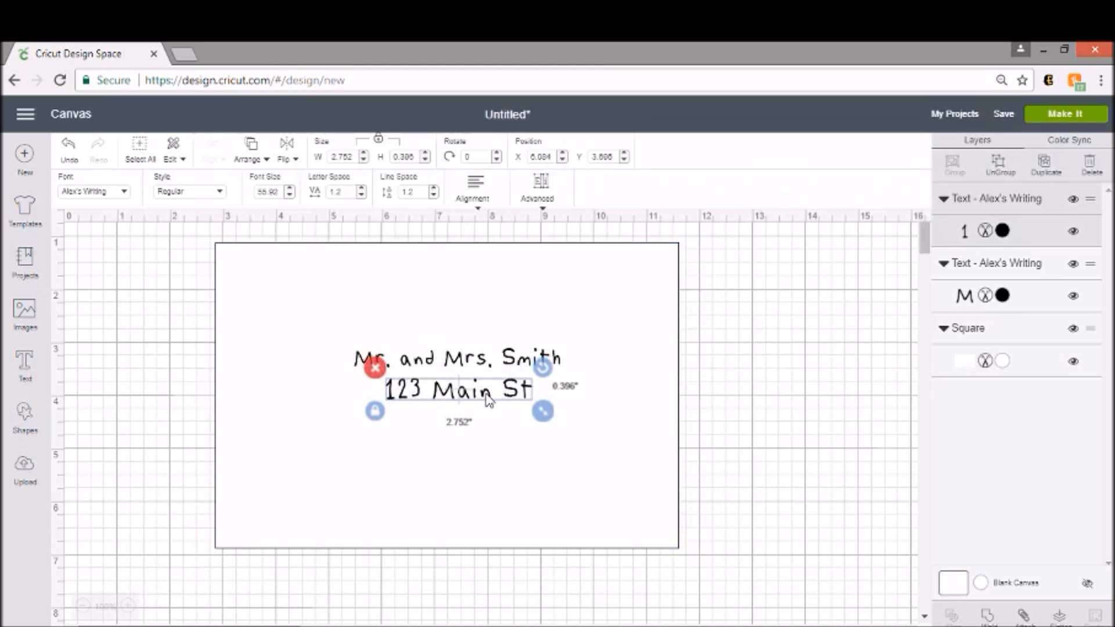
# Step: Add the recipient's city and ZIP line as a third text, shrink it and center it beneath the street address
pyautogui.click(24, 363)
pyautogui.write('Anywher')
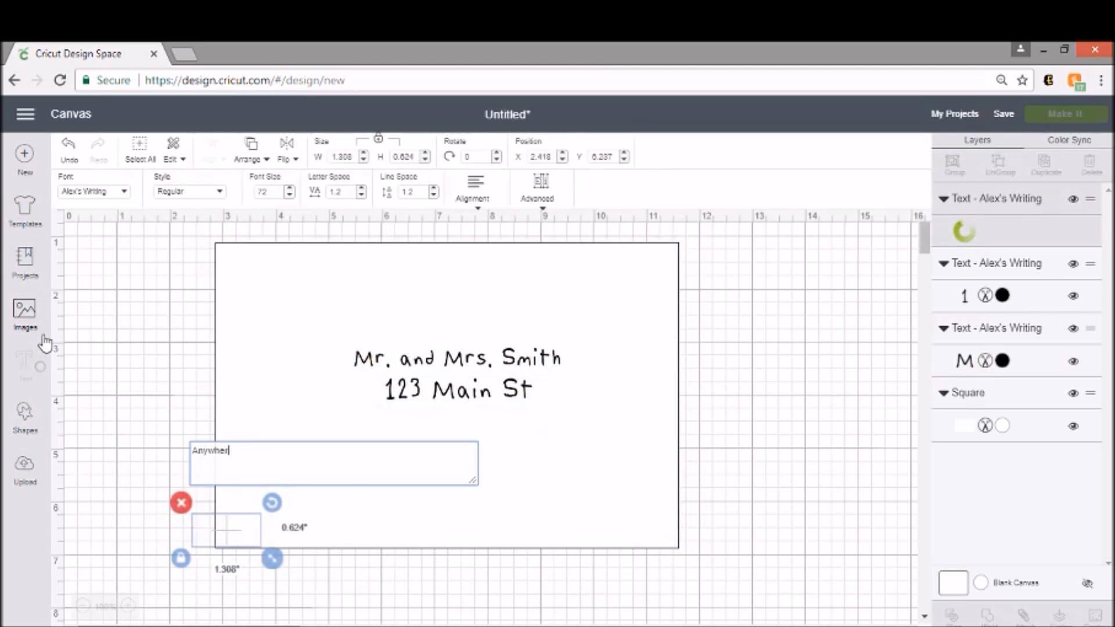
pyautogui.write('e USA 44')
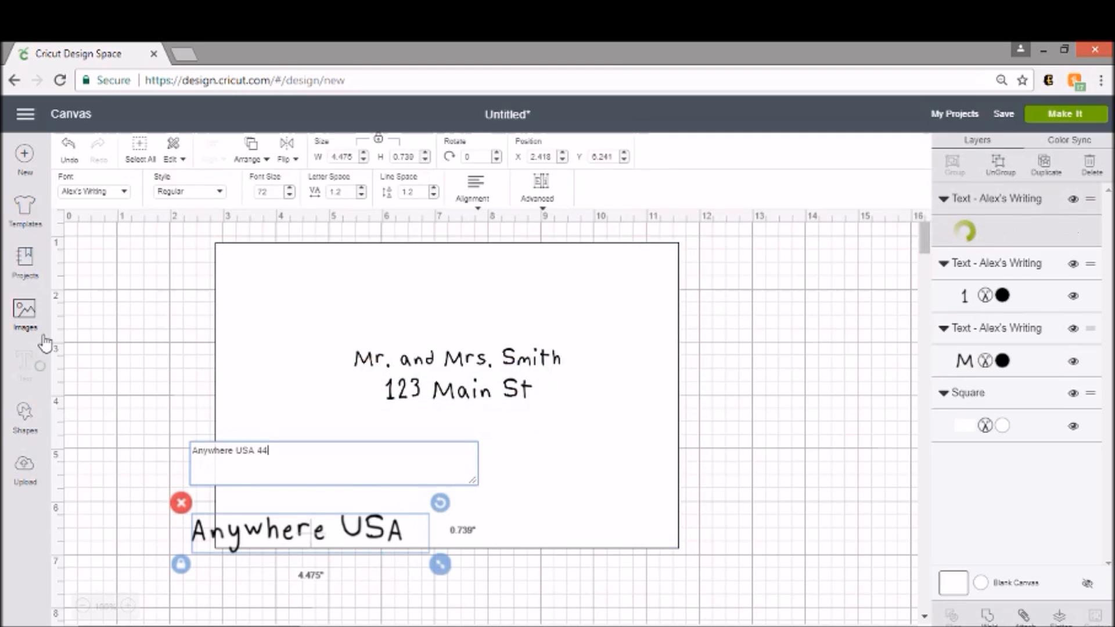
pyautogui.write('444')
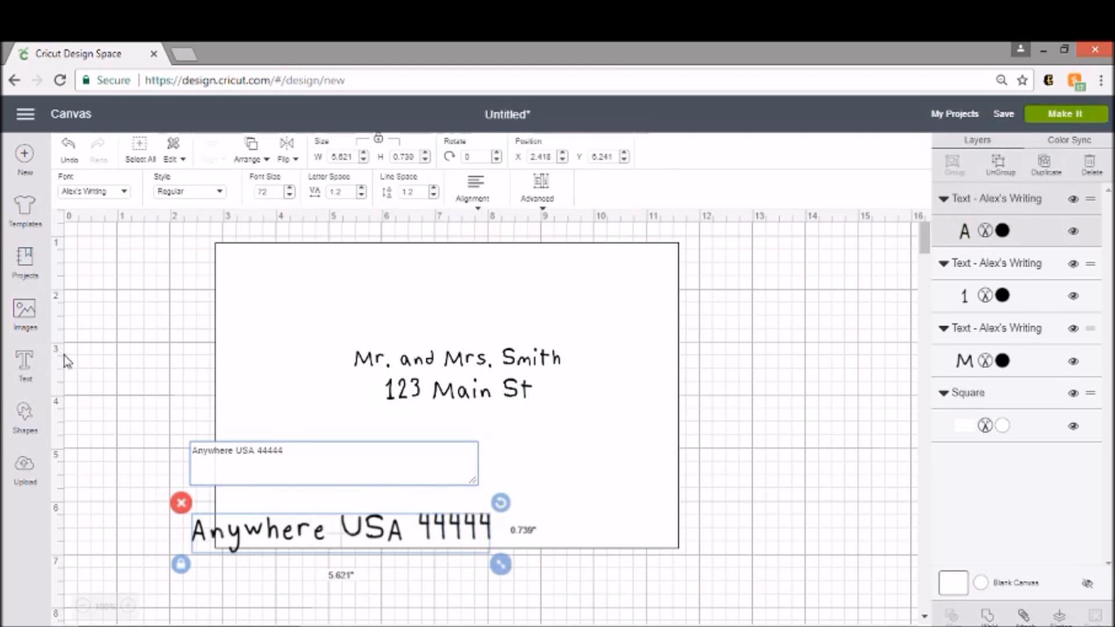
pyautogui.moveTo(360, 534); pyautogui.dragTo(471, 435)
pyautogui.moveTo(611, 463); pyautogui.dragTo(509, 453)
pyautogui.moveTo(413, 427); pyautogui.dragTo(474, 428)
pyautogui.click(318, 322)
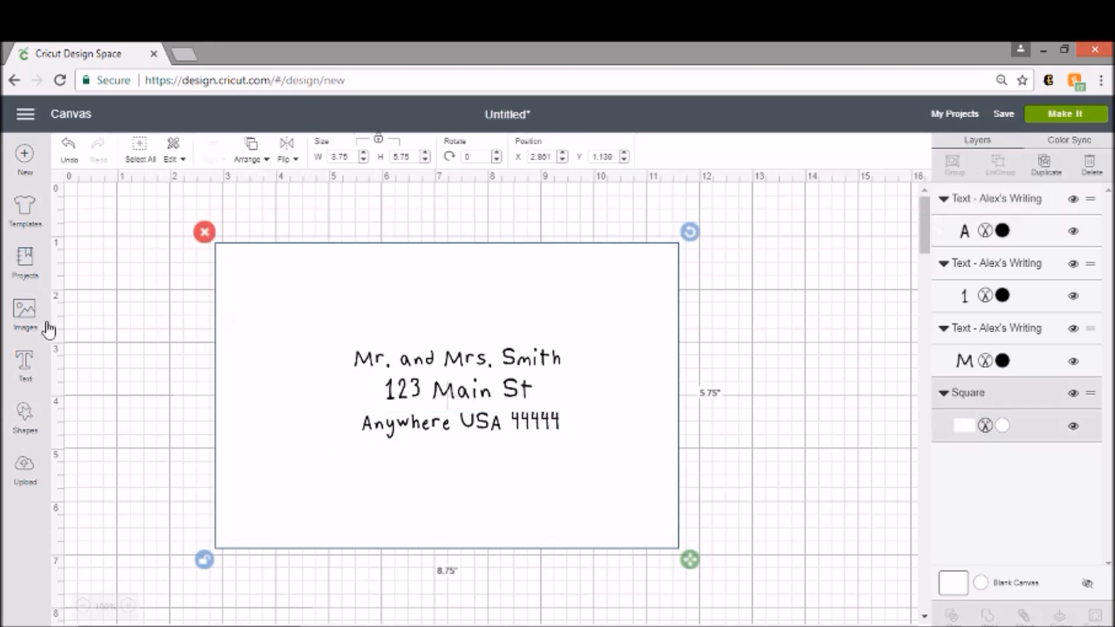
# Step: Add the text "Creativecraft CLE", shrink it to about 2 in wide and place it in the envelope's upper-left corner
pyautogui.click(26, 363)
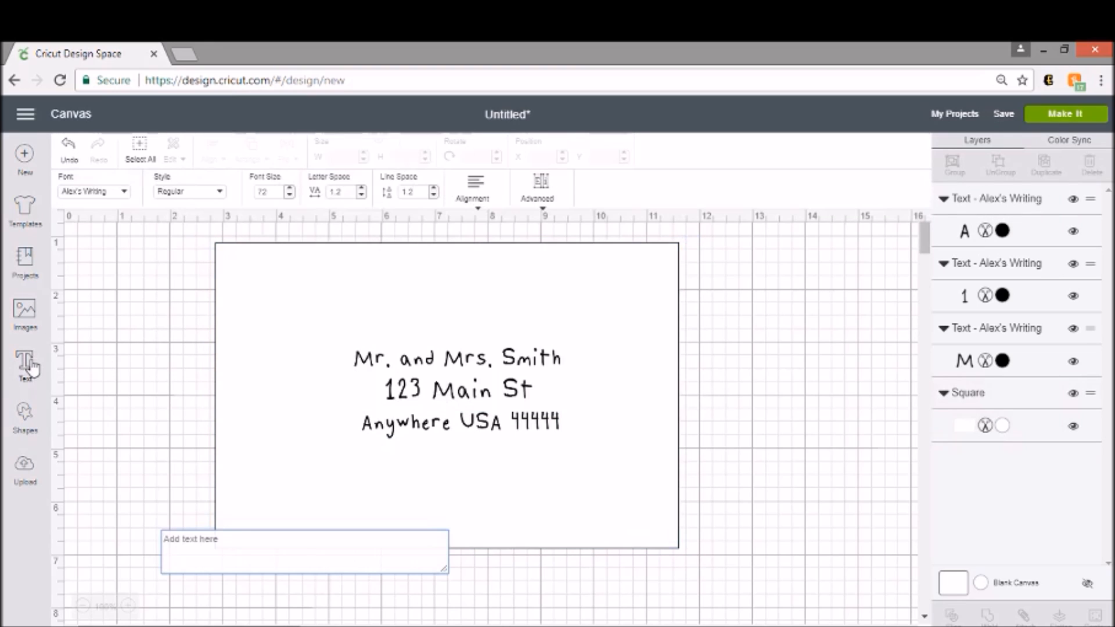
pyautogui.write('Creat')
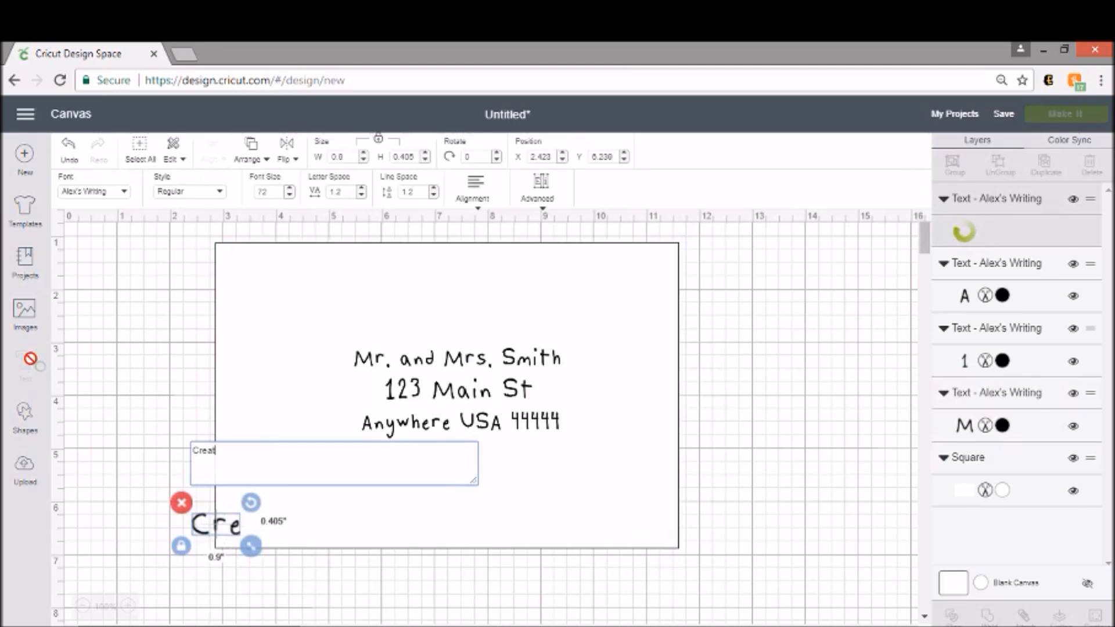
pyautogui.write('ivecraft CLE')
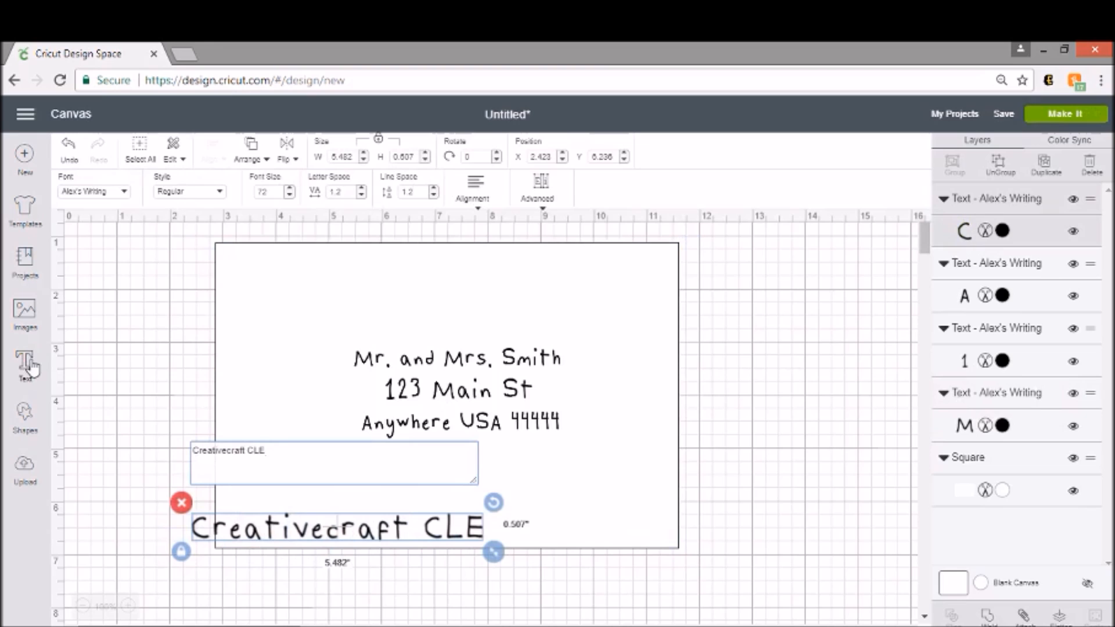
pyautogui.click(326, 533)
pyautogui.moveTo(327, 534)
pyautogui.mouseDown()
pyautogui.moveTo(326, 433)
pyautogui.moveTo(321, 524)
pyautogui.mouseUp()
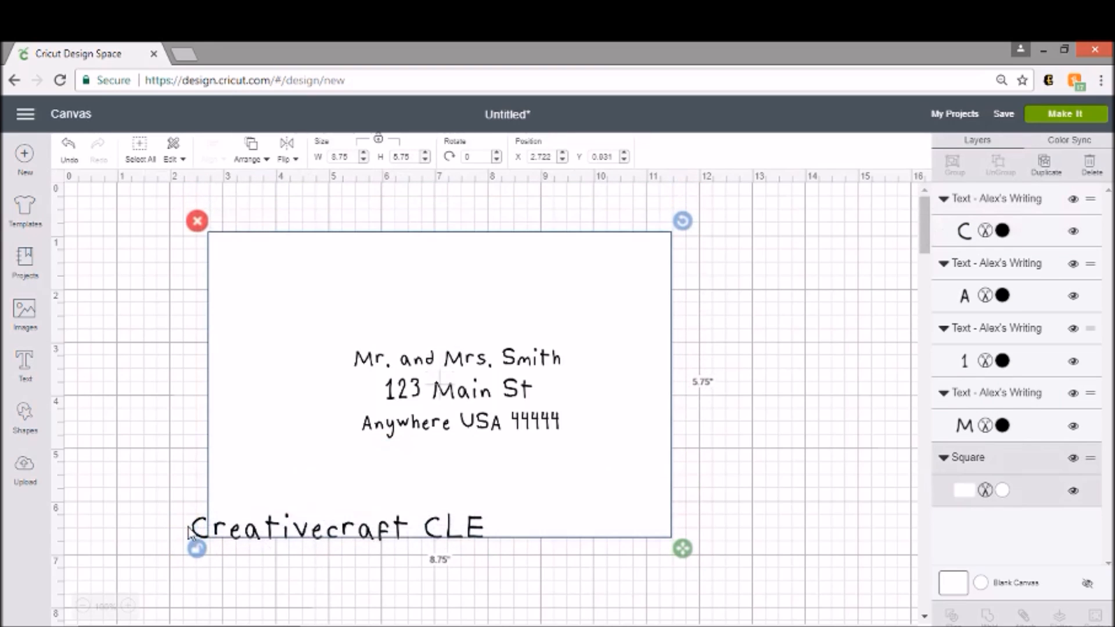
pyautogui.moveTo(193, 530); pyautogui.dragTo(228, 259)
pyautogui.moveTo(528, 283); pyautogui.dragTo(345, 290)
pyautogui.moveTo(289, 252); pyautogui.dragTo(287, 254)
# Step: Add the return street address as a new text, shrink it and place it beneath the Creativecraft CLE line
pyautogui.click(32, 369)
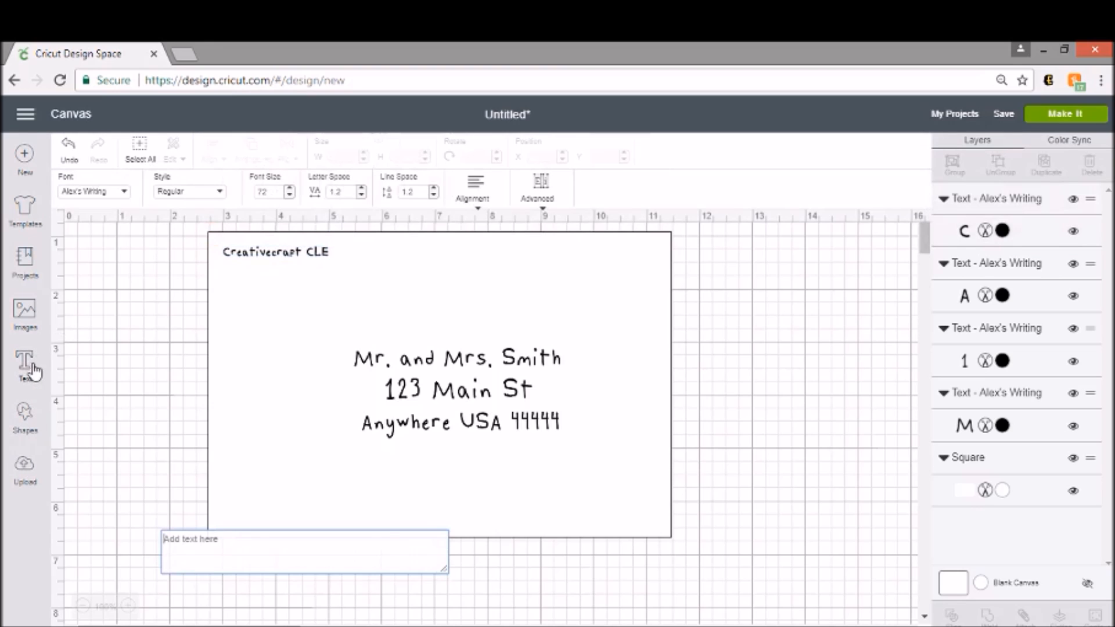
pyautogui.write('123 Ma')
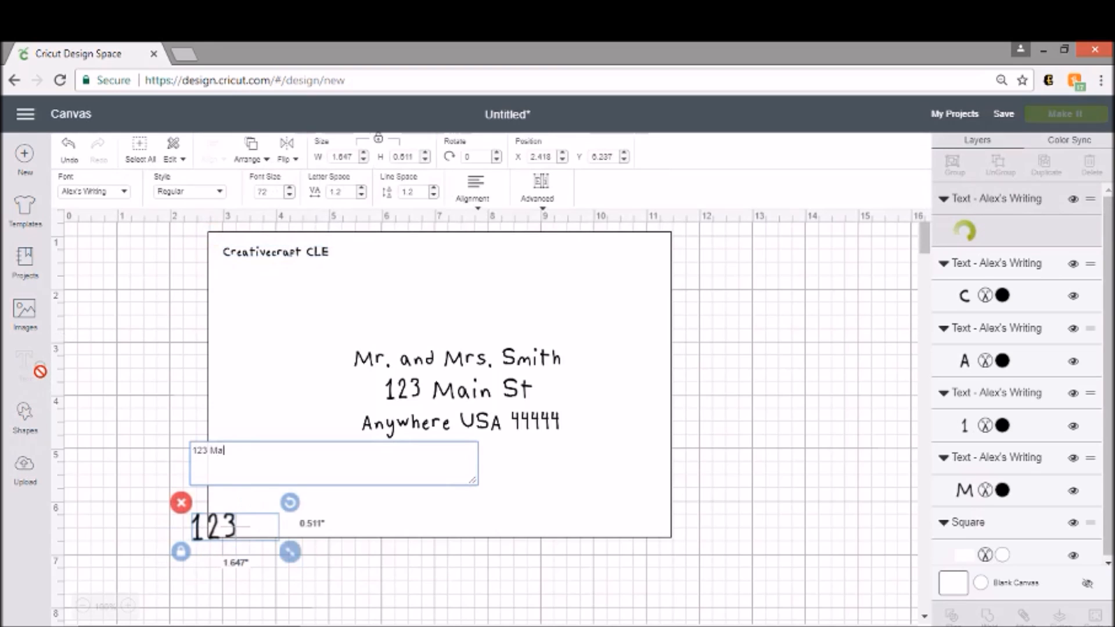
pyautogui.write('in st')
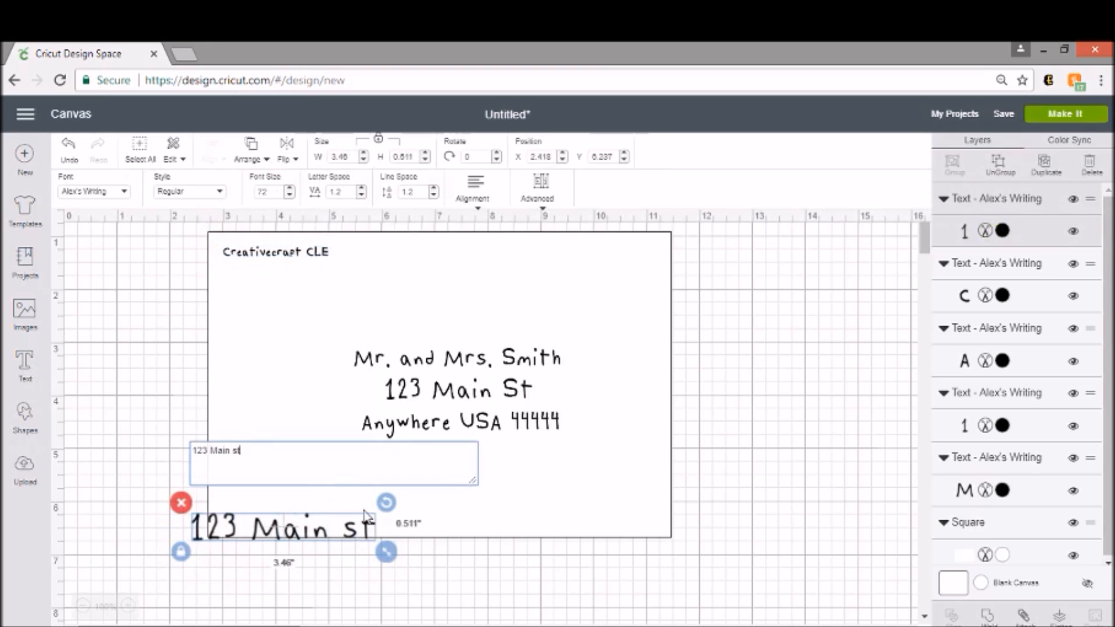
pyautogui.moveTo(386, 552); pyautogui.dragTo(279, 275)
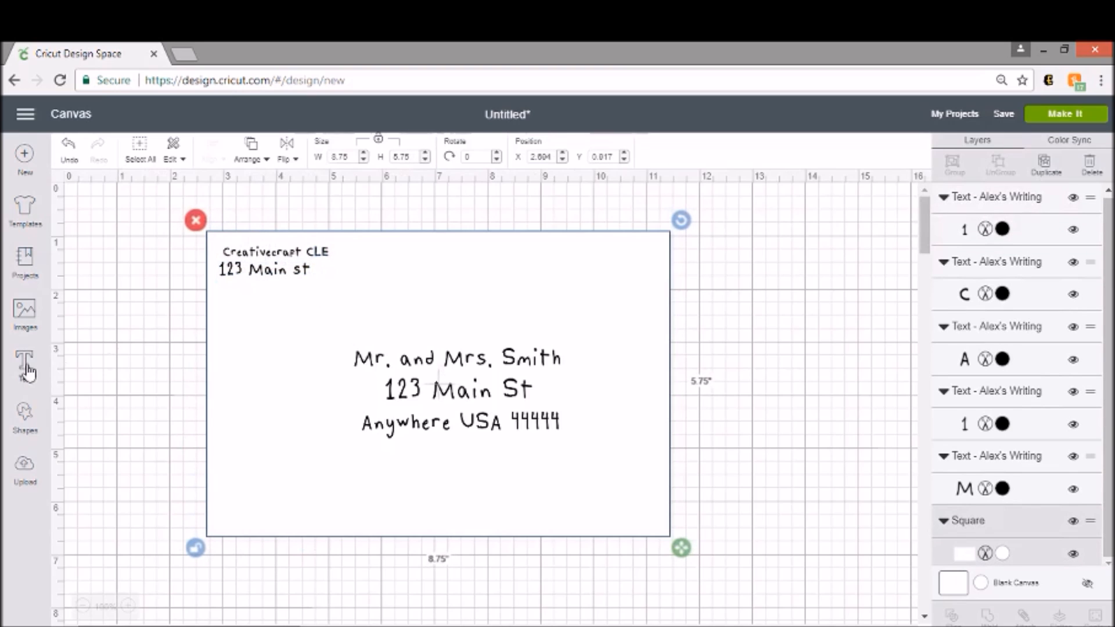
# Step: Add the return city and ZIP line, shrink it to about 1.8 in wide and place it beneath the return street address
pyautogui.click(17, 382)
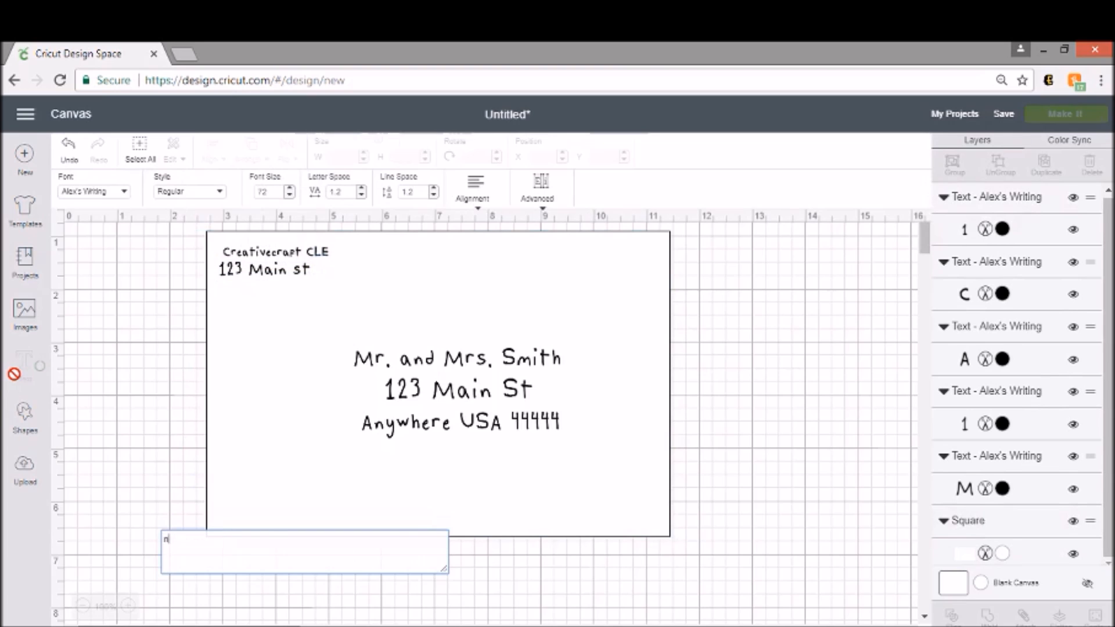
pyautogui.write('nowhere USA 11111')
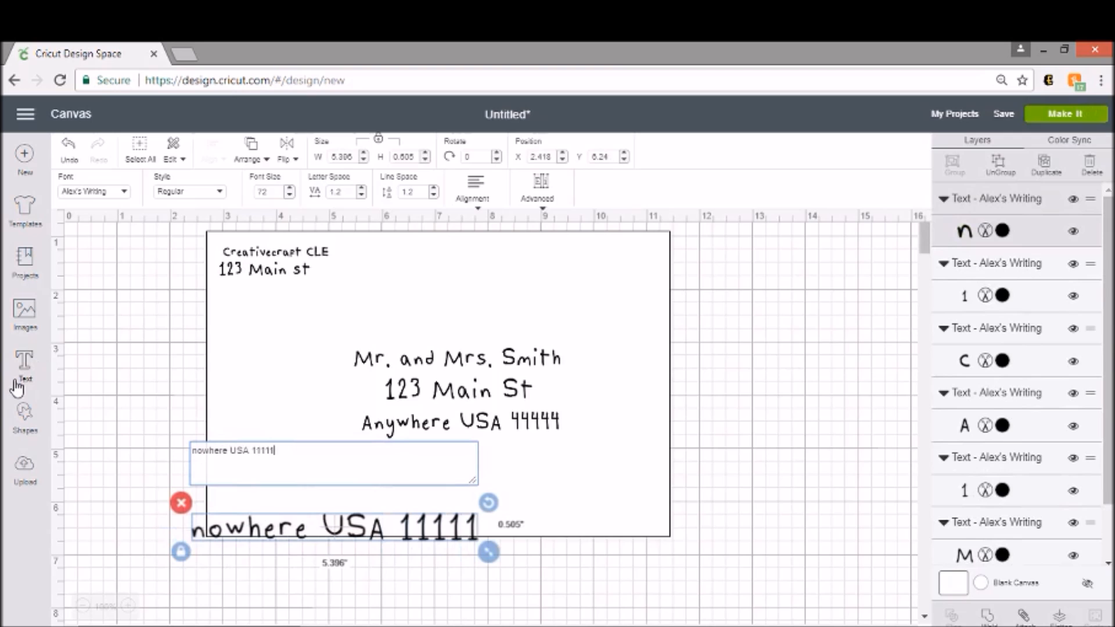
pyautogui.moveTo(335, 542); pyautogui.dragTo(344, 313)
pyautogui.moveTo(485, 330); pyautogui.dragTo(304, 298)
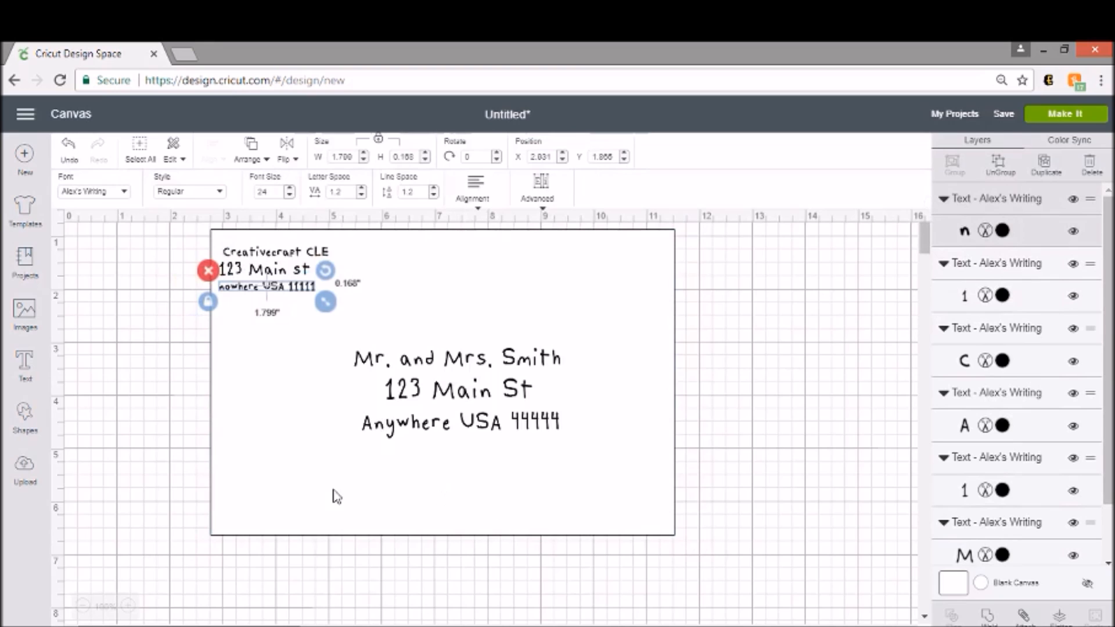
pyautogui.click(538, 442)
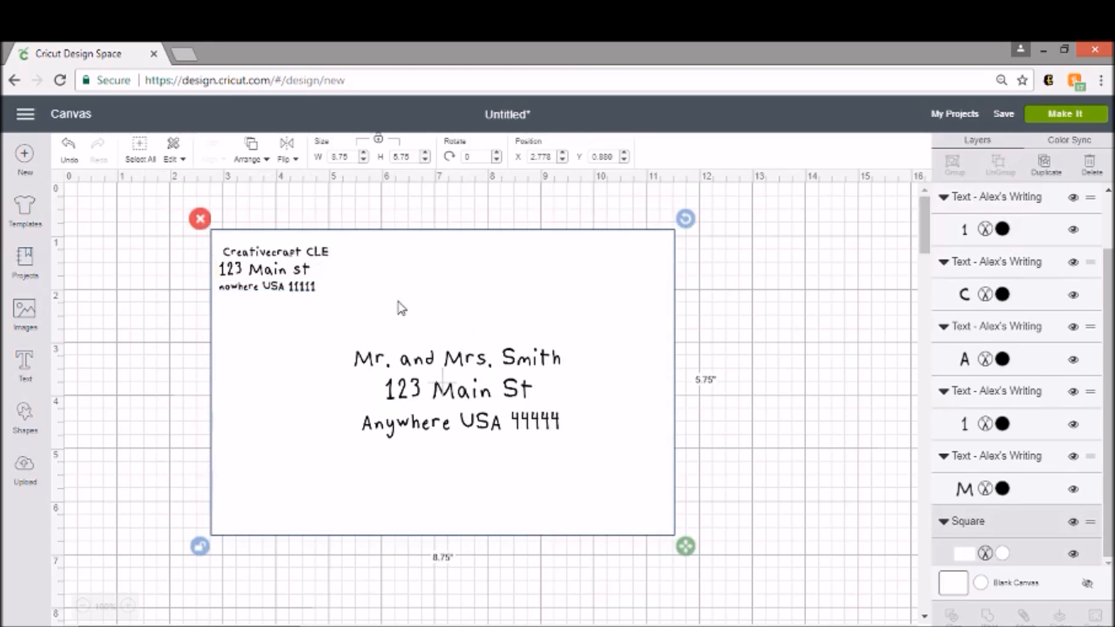
# Step: Attach the three recipient address lines in the envelope's center and weld them into a single layer
pyautogui.click(463, 363)
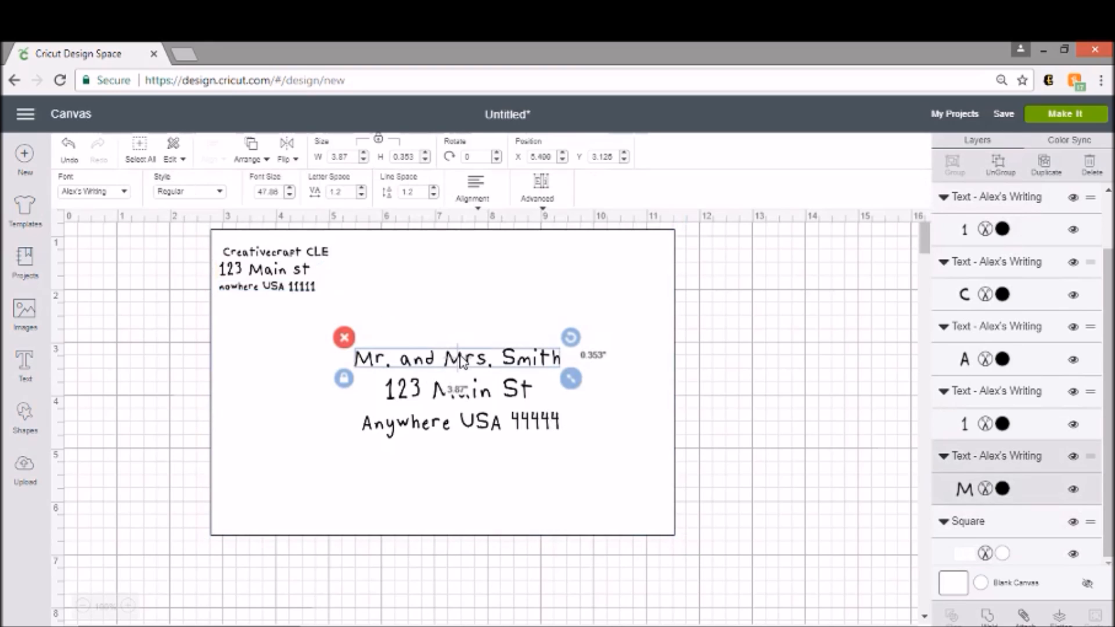
pyautogui.keyDown('shift'); pyautogui.click(417, 392); pyautogui.keyUp('shift')
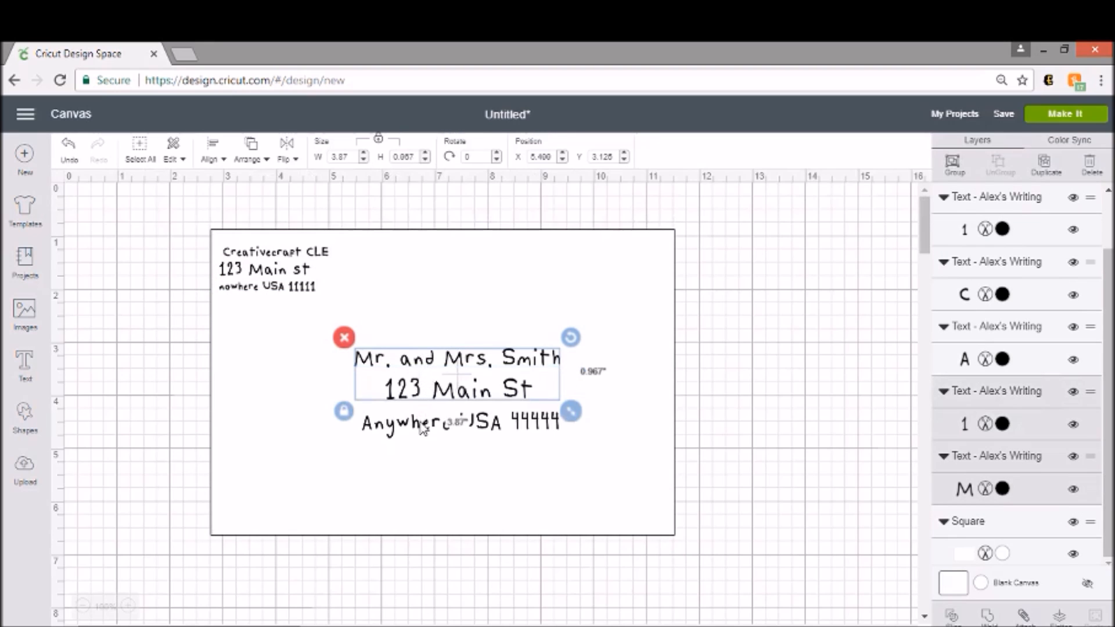
pyautogui.keyDown('shift'); pyautogui.click(422, 430); pyautogui.keyUp('shift')
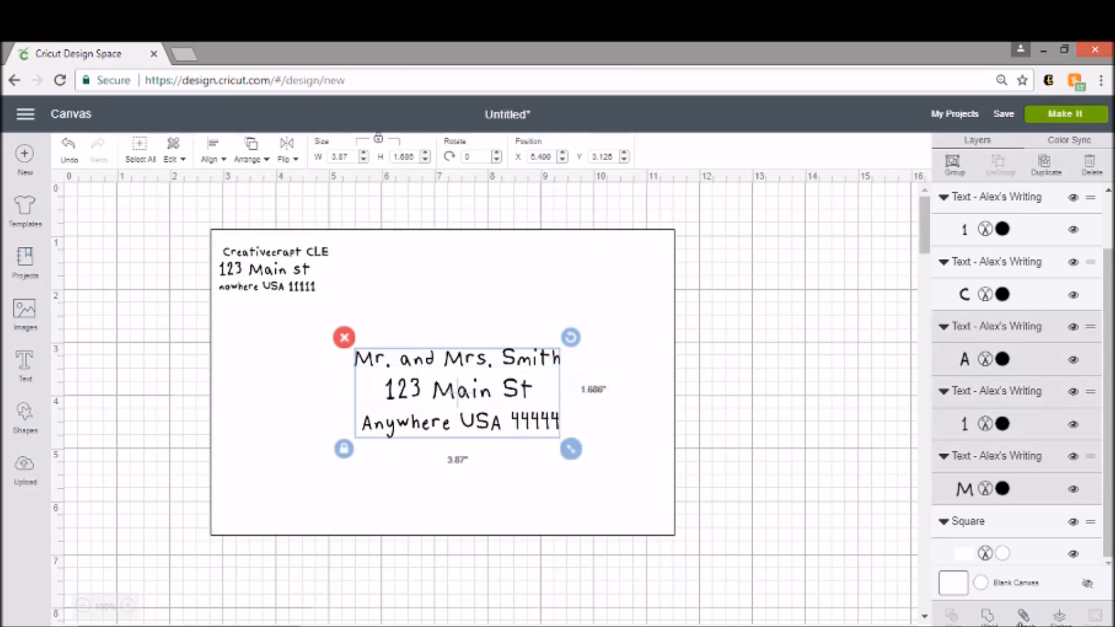
pyautogui.click(1023, 618)
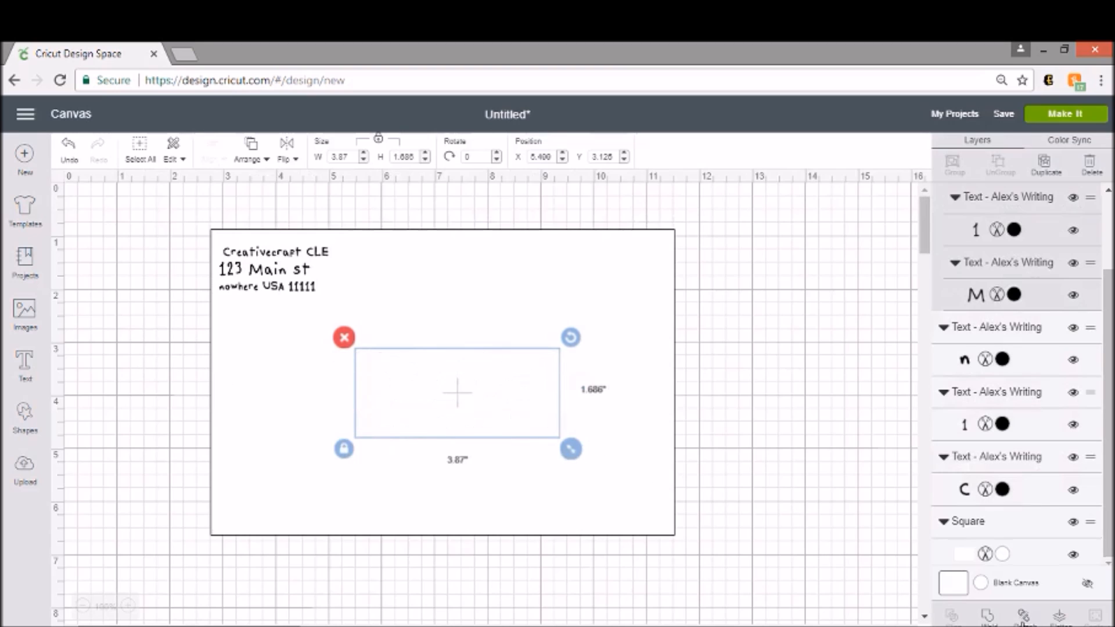
pyautogui.click(987, 617)
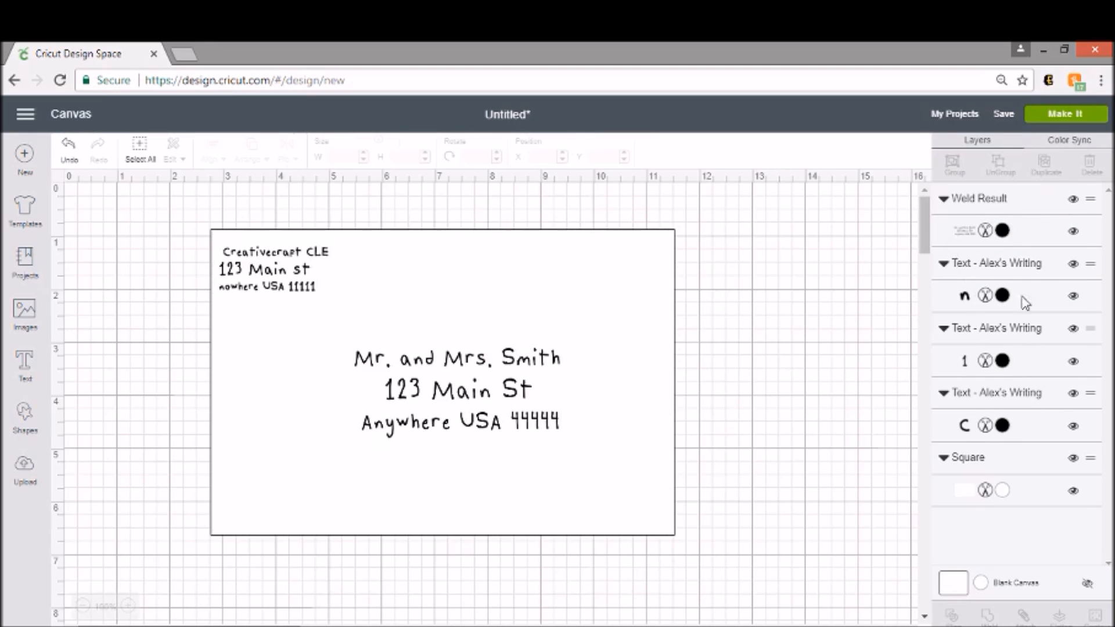
# Step: Change the welded recipient address from Cut to Write with the Magenta 0.4 Tip pen color
pyautogui.click(989, 235)
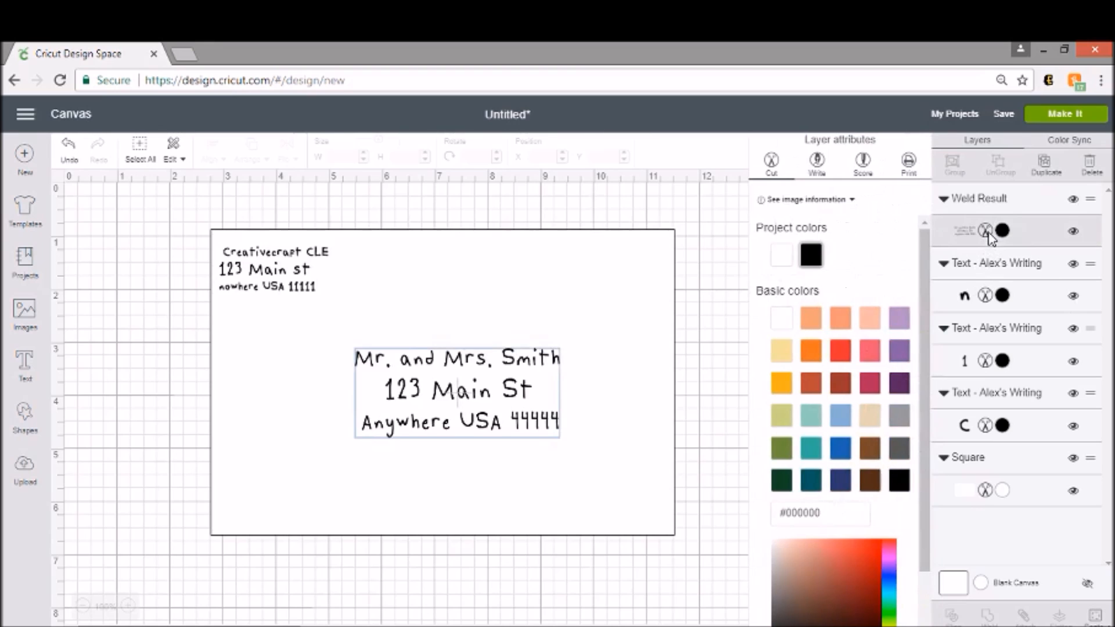
pyautogui.click(817, 165)
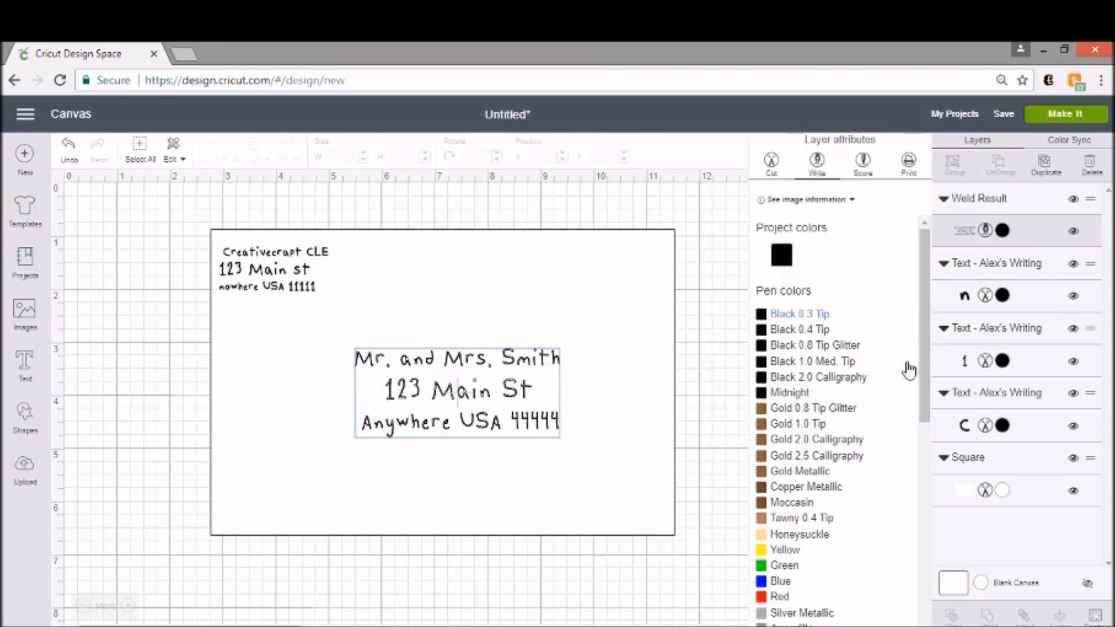
pyautogui.moveTo(930, 372); pyautogui.dragTo(921, 511)
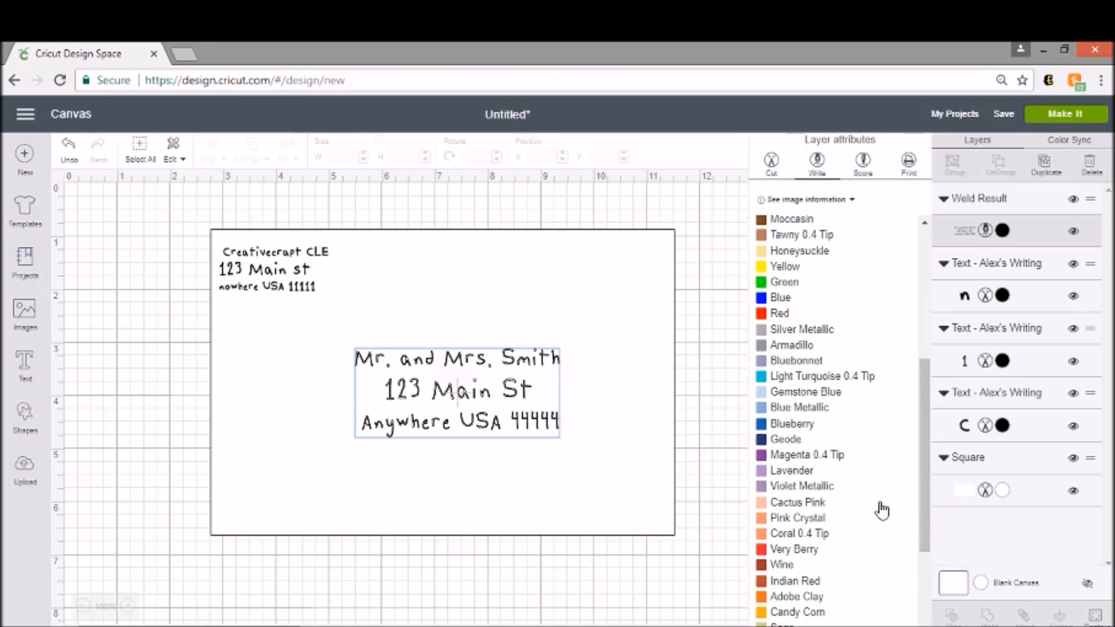
pyautogui.click(794, 456)
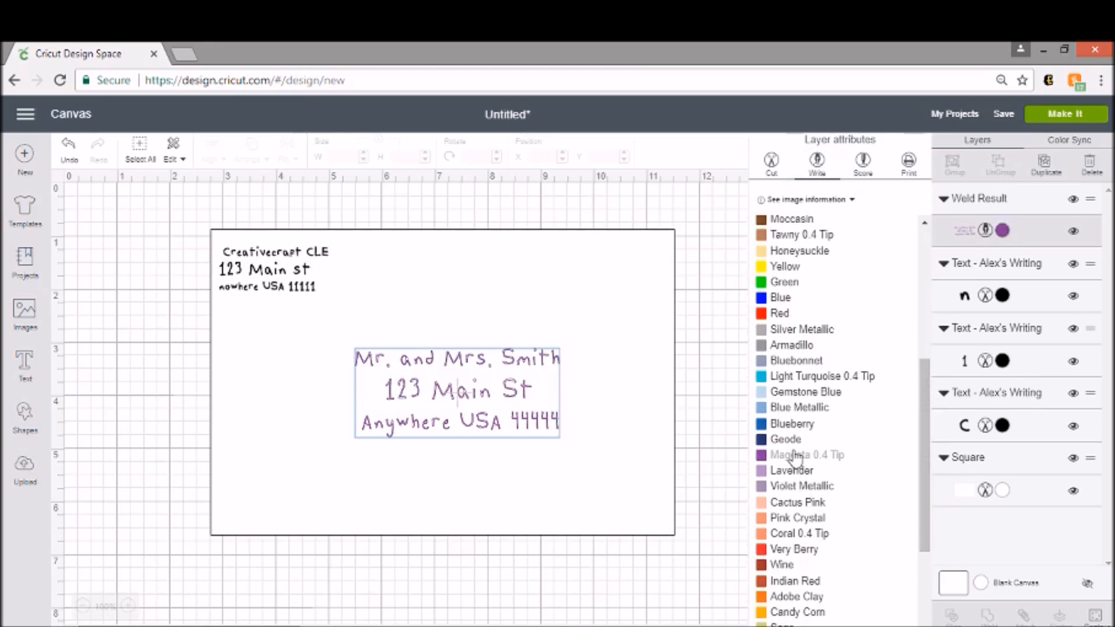
pyautogui.click(703, 449)
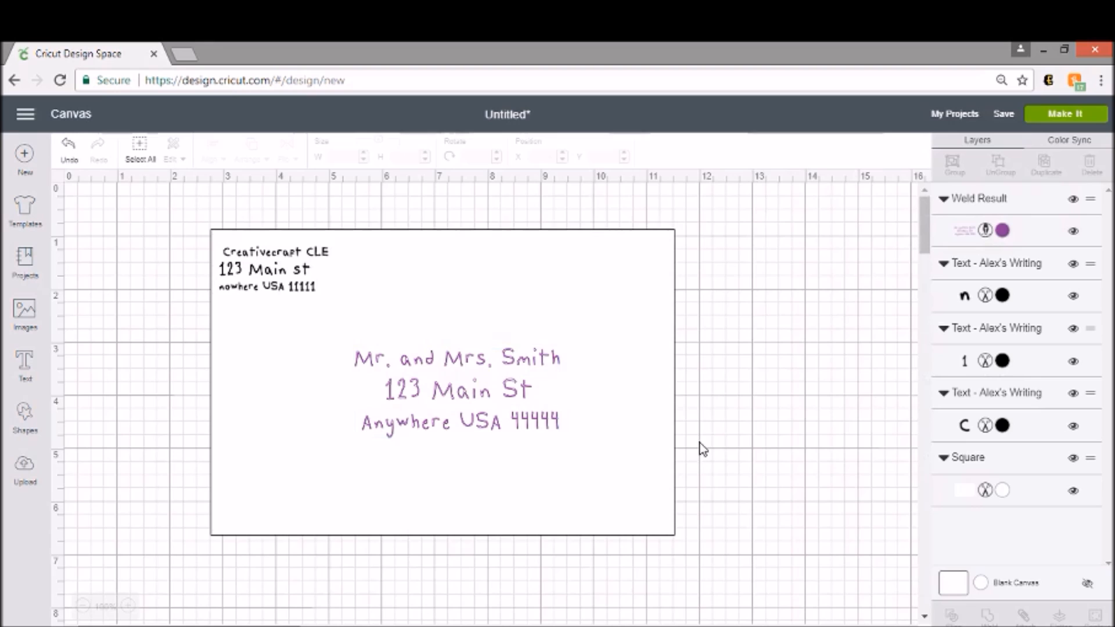
# Step: Weld the three return address lines in the envelope's upper-left corner into a single layer
pyautogui.click(279, 293)
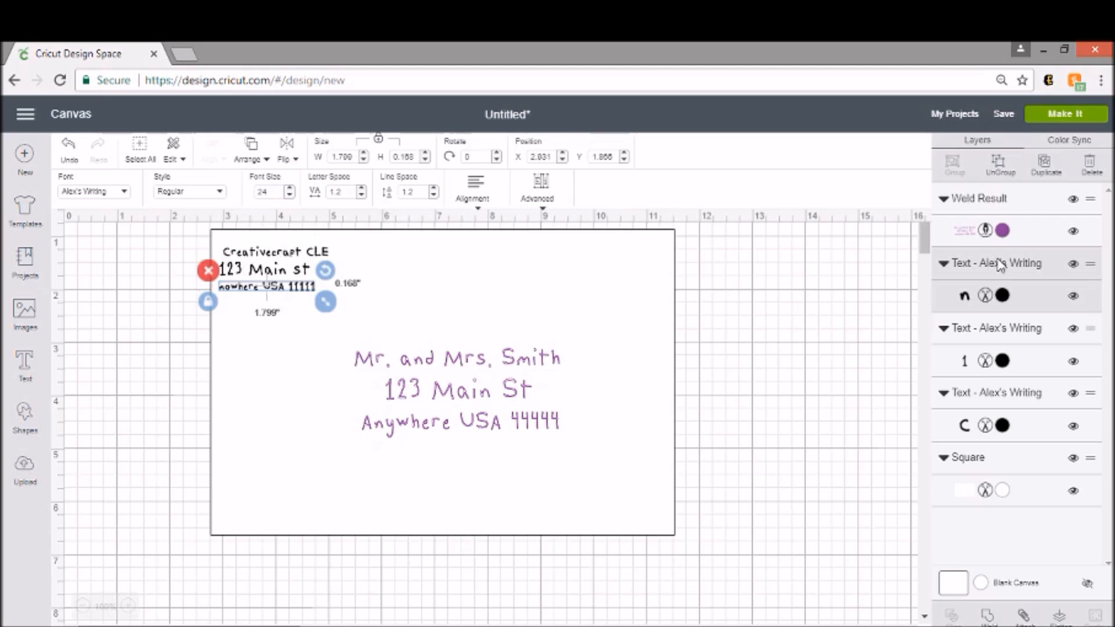
pyautogui.keyDown('shift'); pyautogui.click(1018, 336); pyautogui.keyUp('shift')
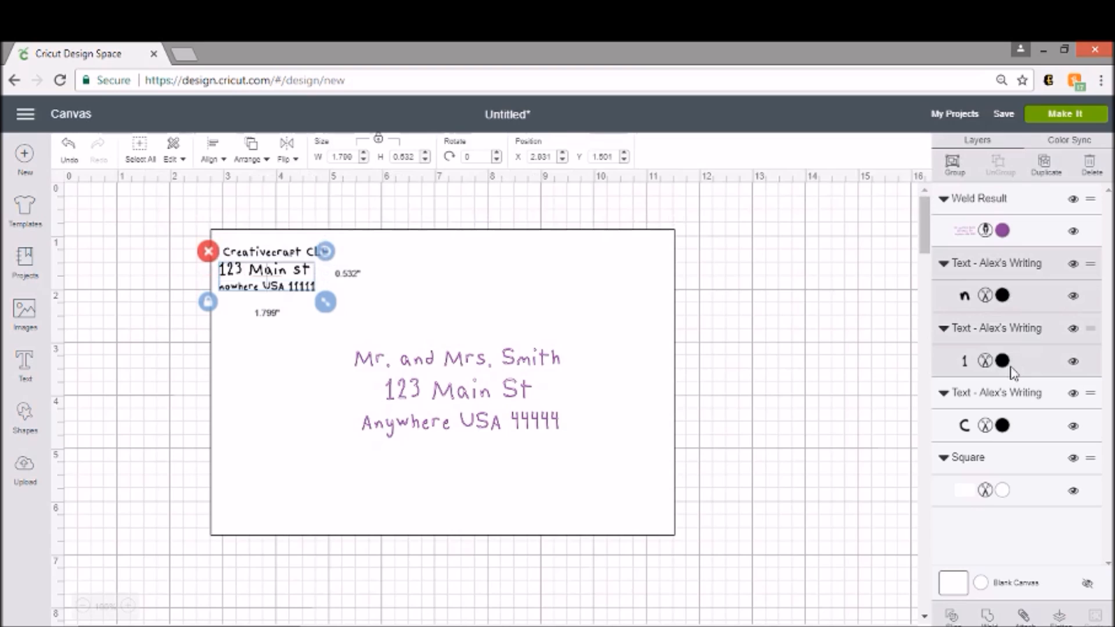
pyautogui.keyDown('shift'); pyautogui.click(1011, 395); pyautogui.keyUp('shift')
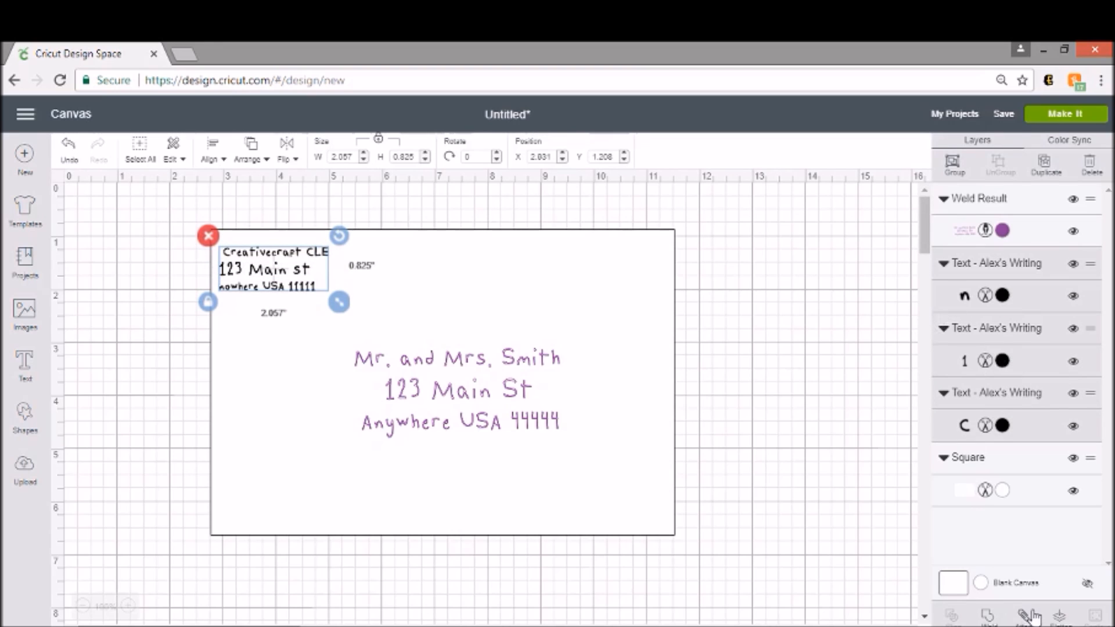
pyautogui.click(1013, 618)
pyautogui.click(988, 618)
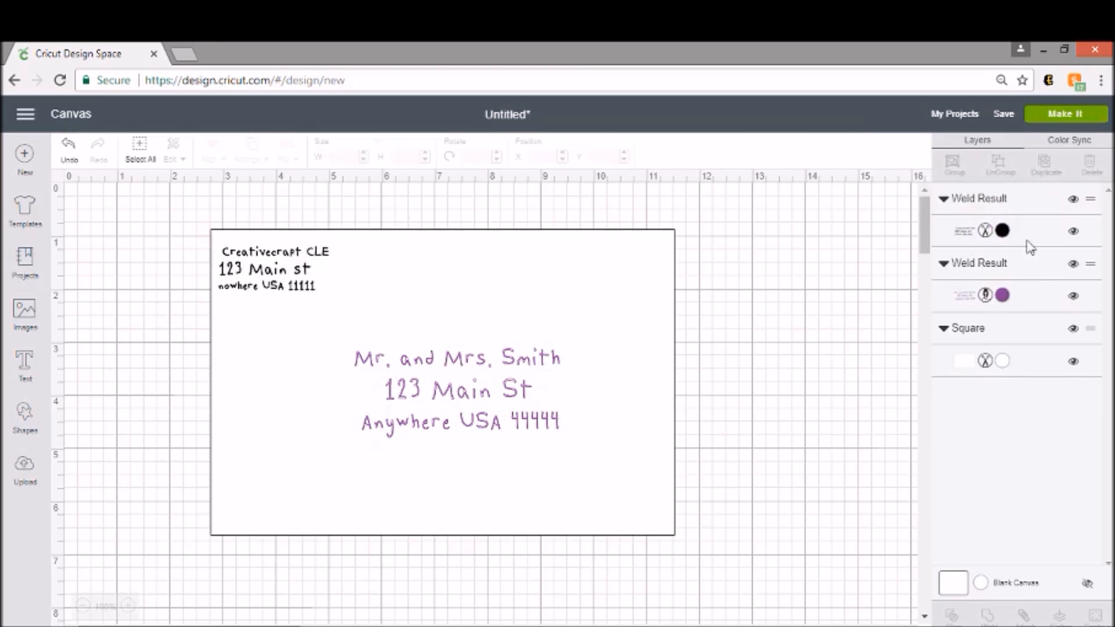
# Step: Change the welded return address from Cut to Write with the Very Berry pen color
pyautogui.click(986, 232)
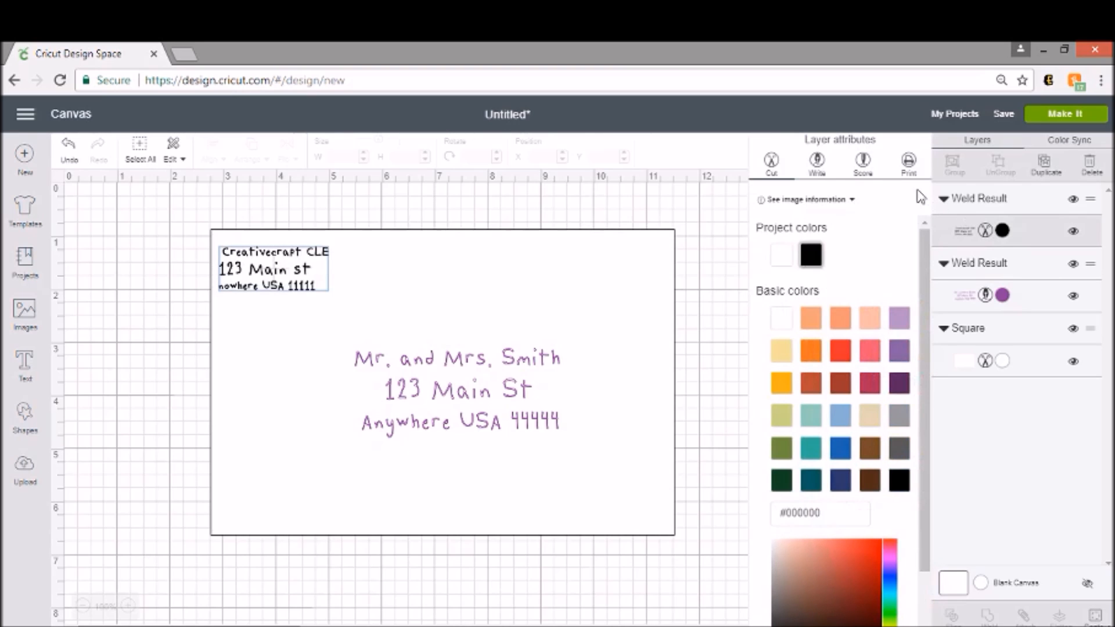
pyautogui.click(815, 165)
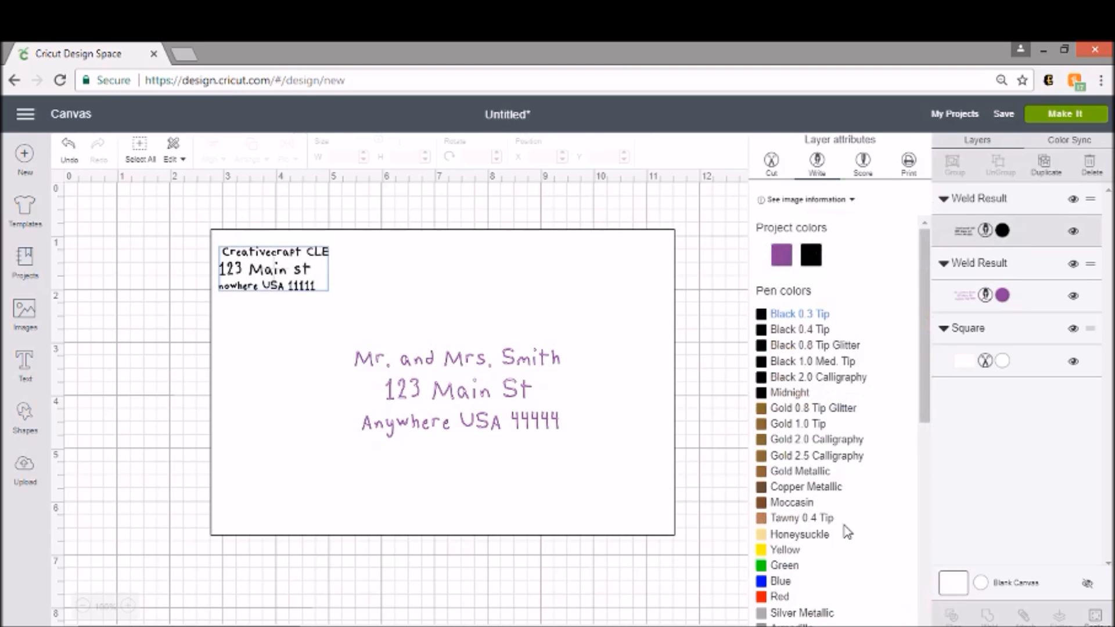
pyautogui.scroll(-1, 845, 531)
pyautogui.scroll(-5, 843, 536)
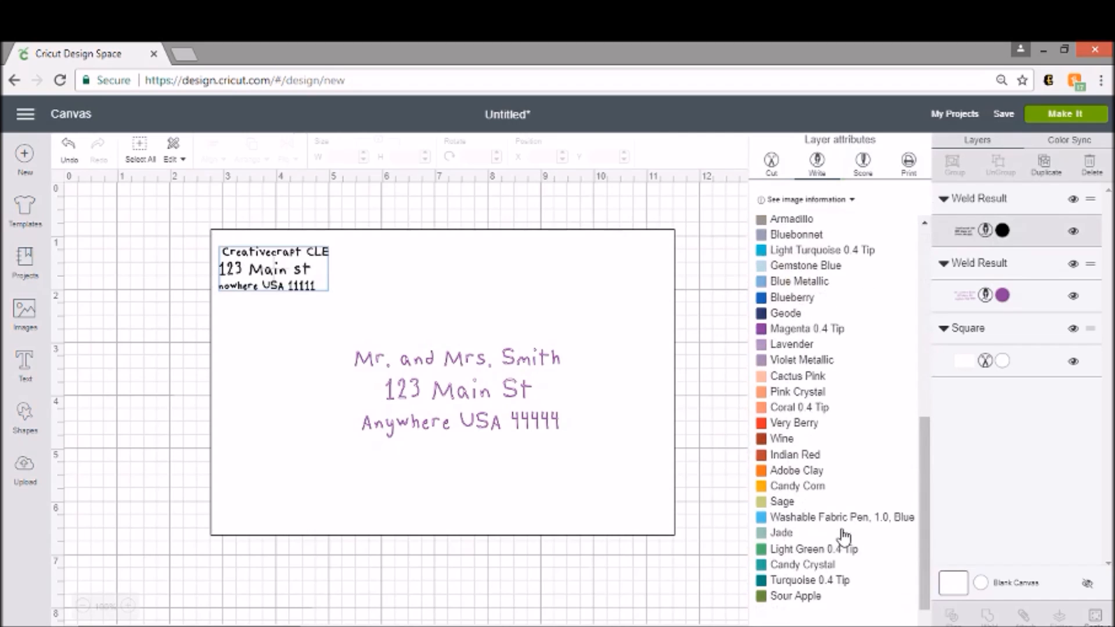
pyautogui.click(790, 430)
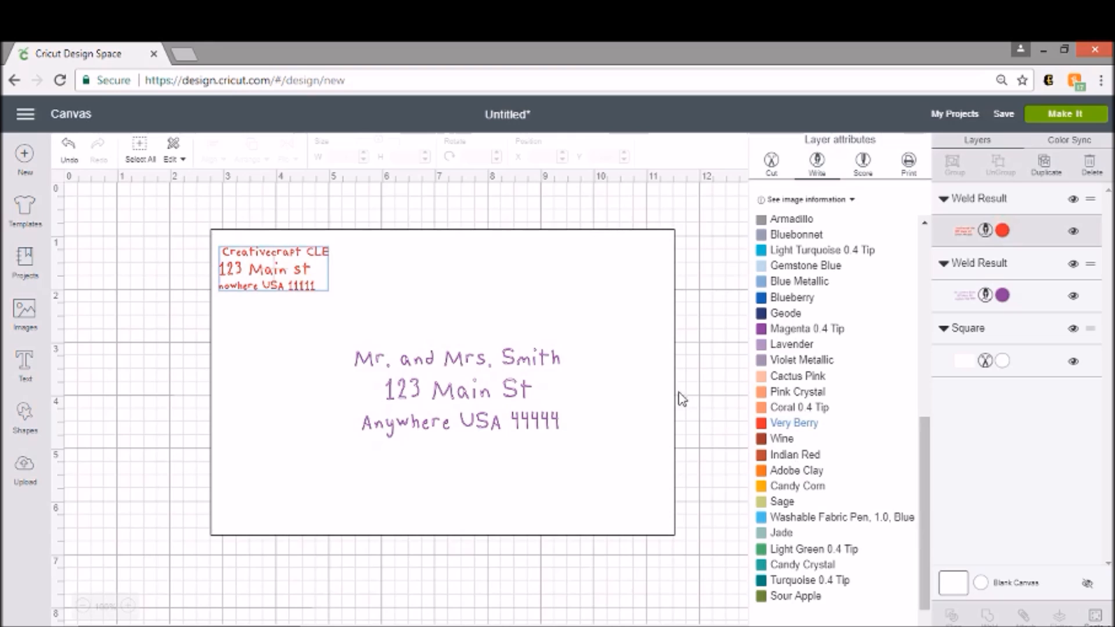
pyautogui.click(637, 380)
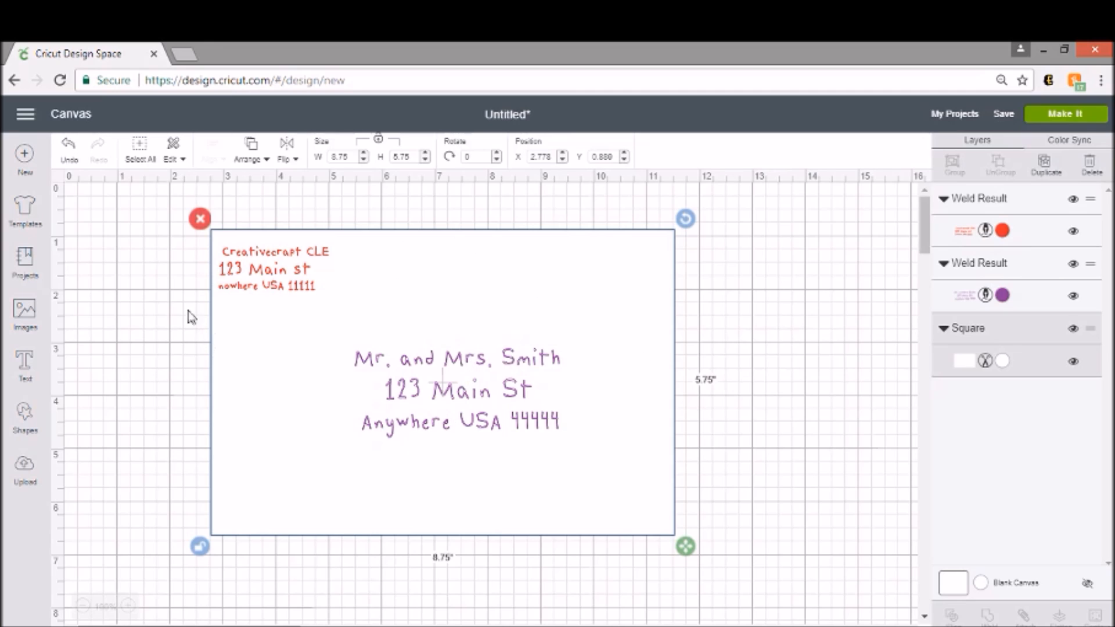
# Step: Delete the white envelope rectangle from behind the two welded addresses
pyautogui.click(200, 218)
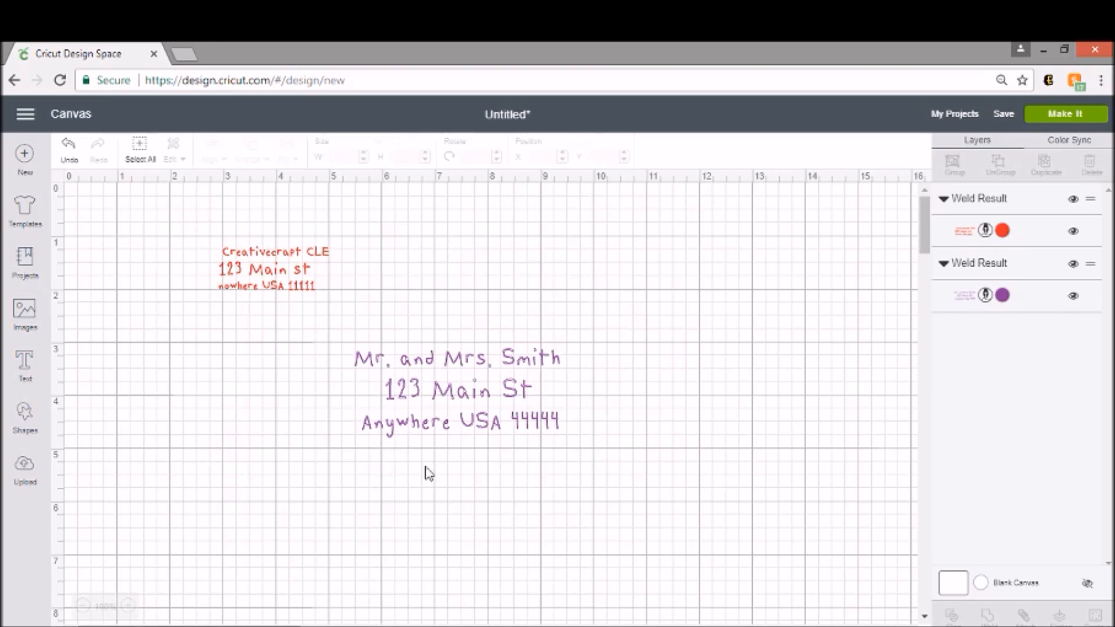
# Step: Try to weld the return and recipient addresses into one layer, and undo the weld
pyautogui.moveTo(622, 405); pyautogui.dragTo(225, 254)
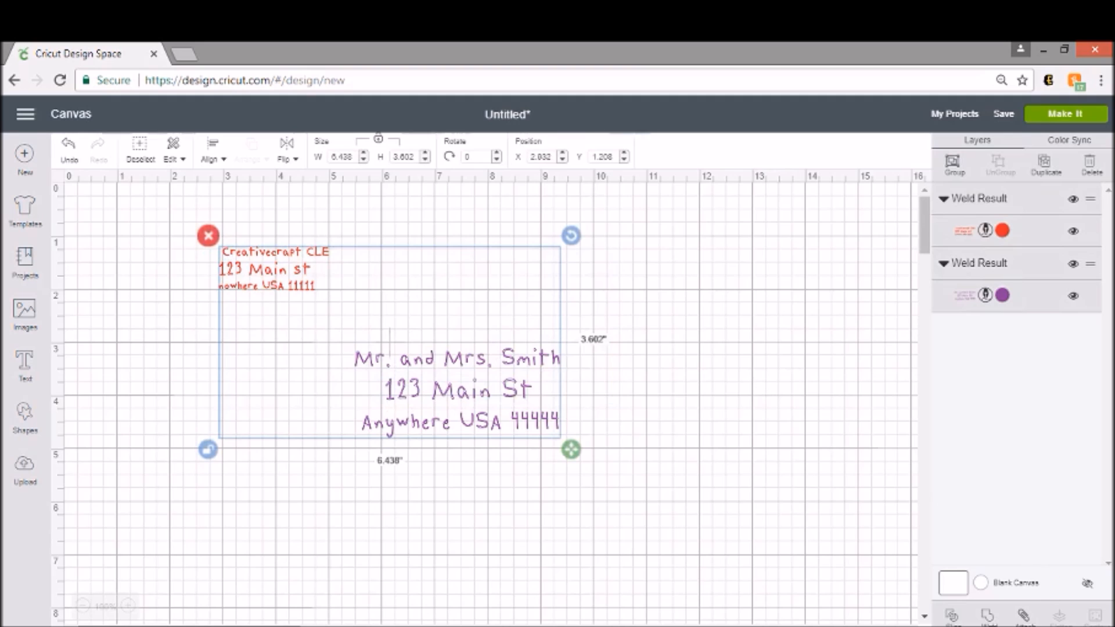
pyautogui.click(989, 617)
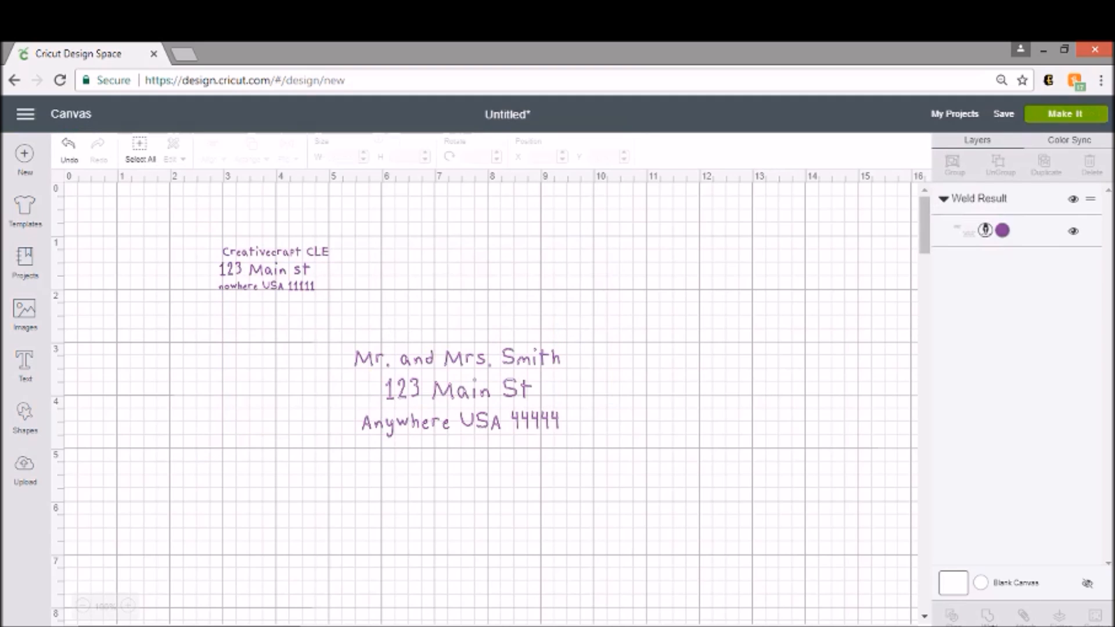
pyautogui.click(67, 152)
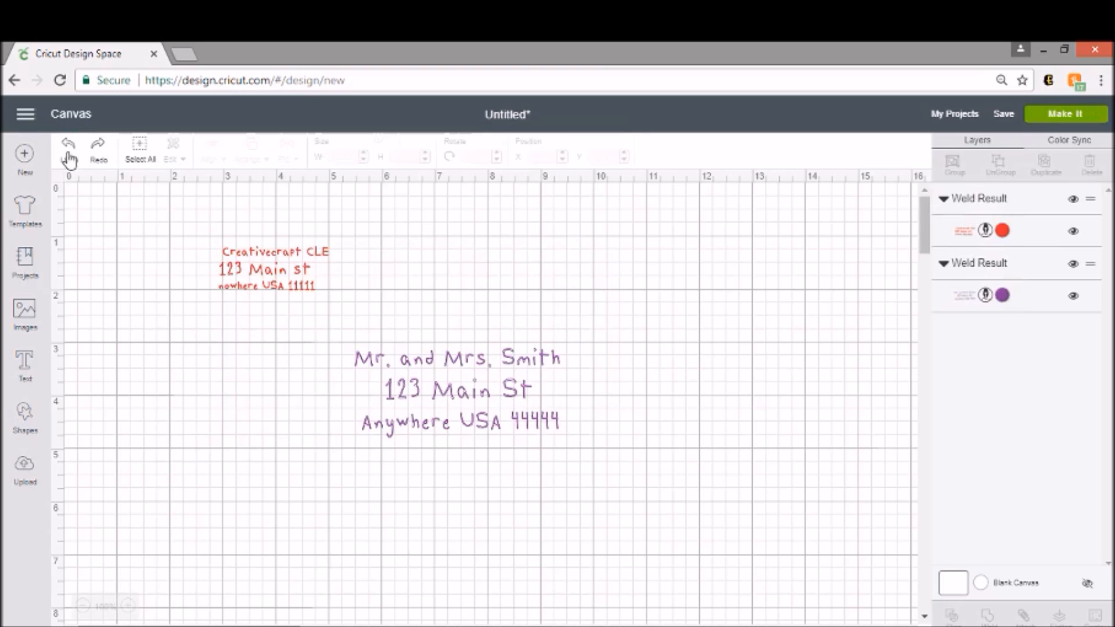
# Step: Preview how the two unattached addresses are arranged on the mat, and return to the canvas
pyautogui.moveTo(673, 425); pyautogui.dragTo(185, 265)
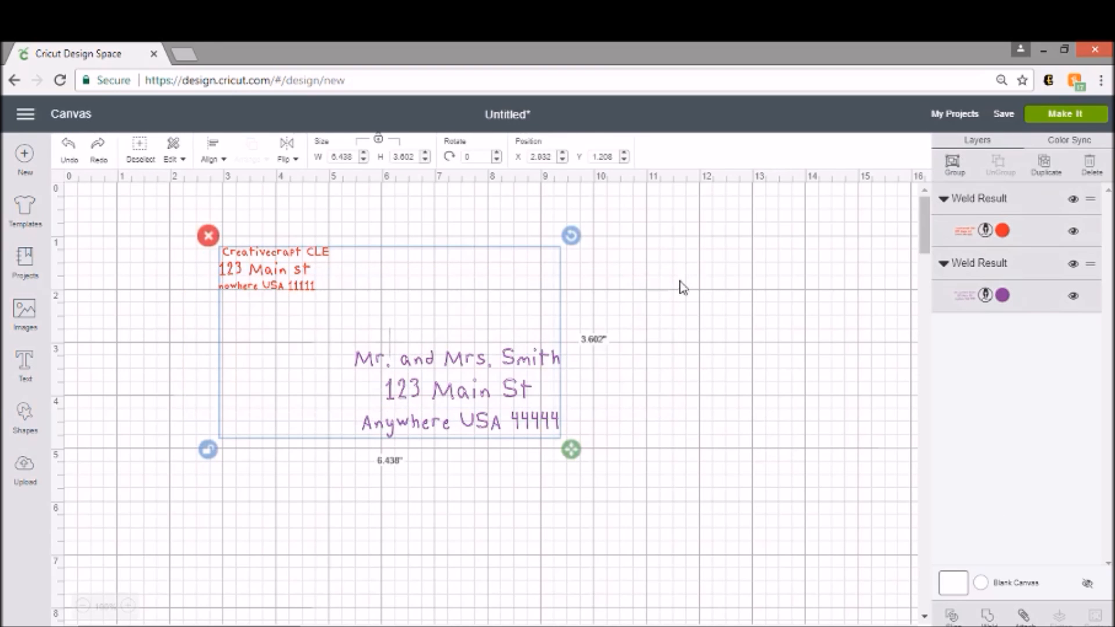
pyautogui.click(321, 304)
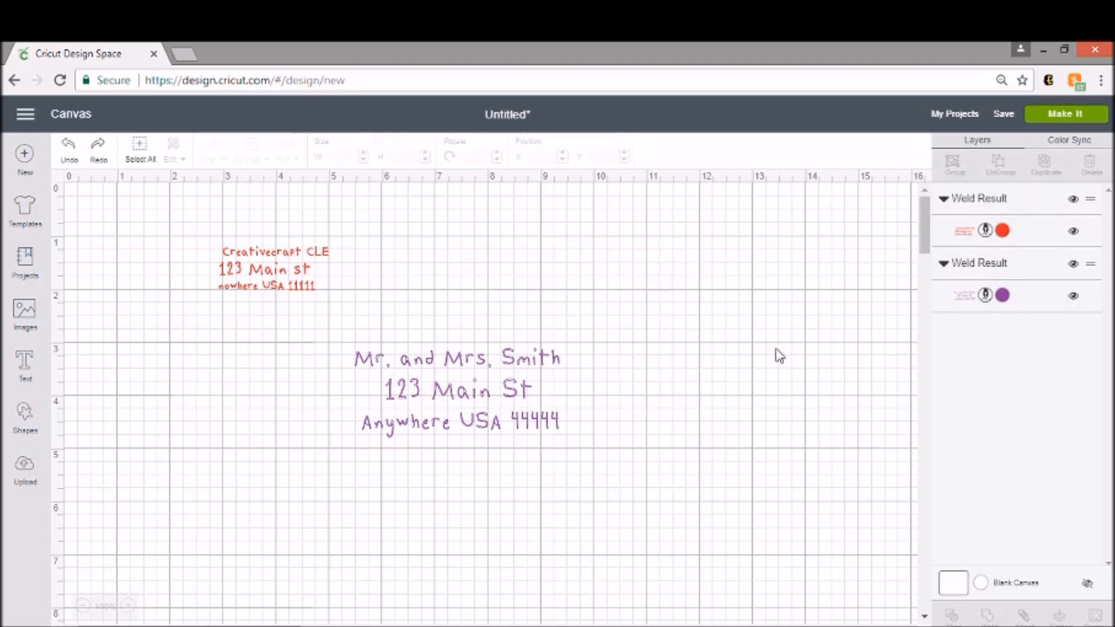
pyautogui.click(1083, 119)
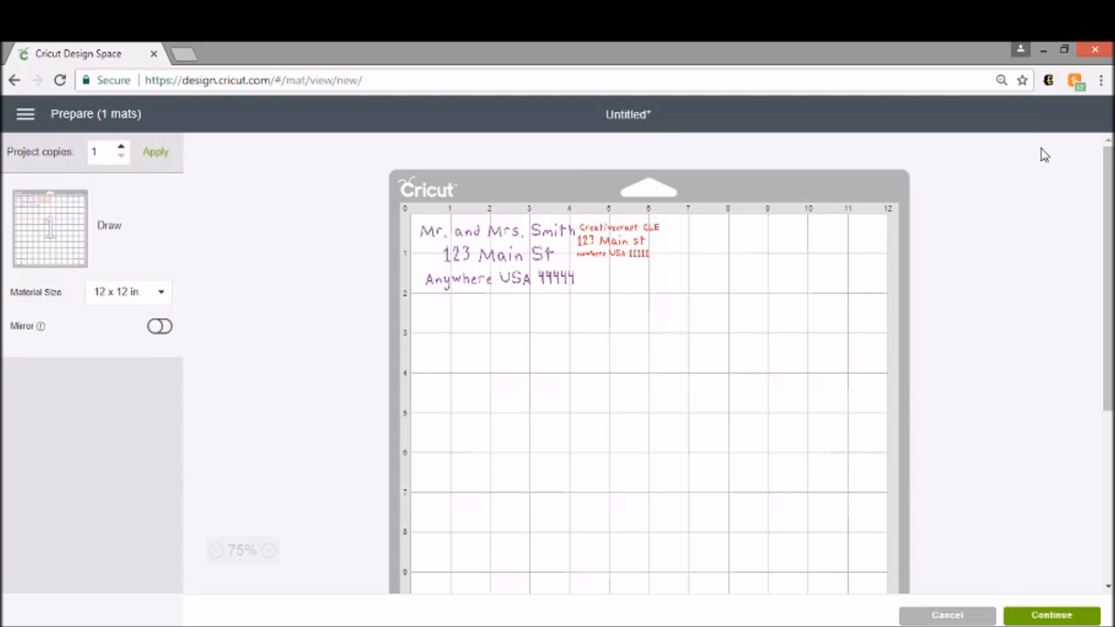
pyautogui.click(952, 616)
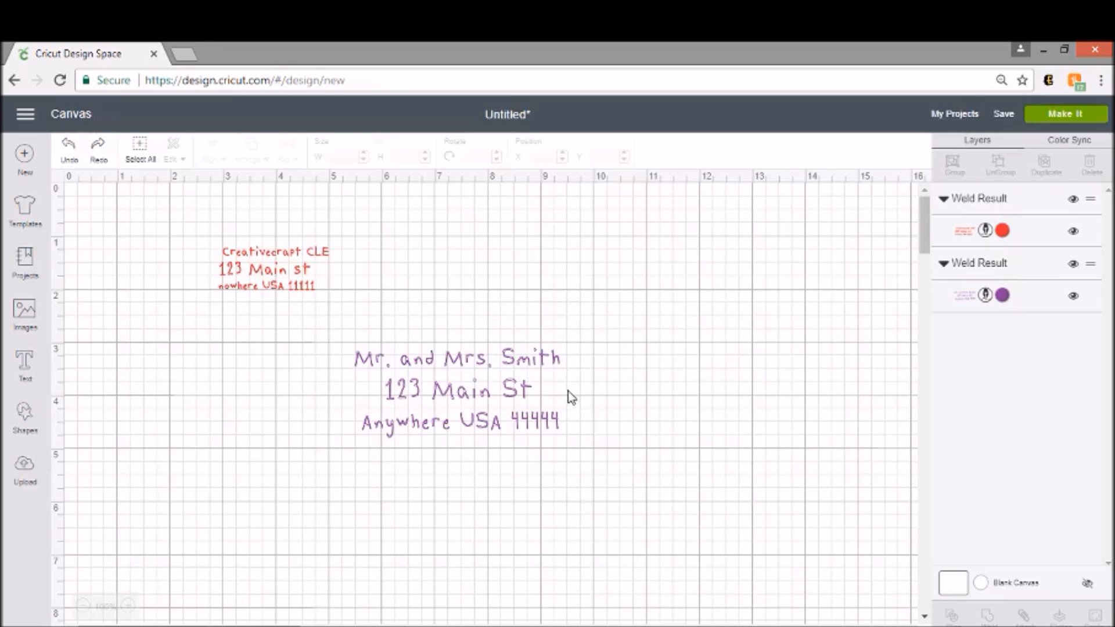
# Step: Attach the welded return address and the welded recipient address to each other to keep their relative placement
pyautogui.moveTo(598, 437); pyautogui.dragTo(208, 249)
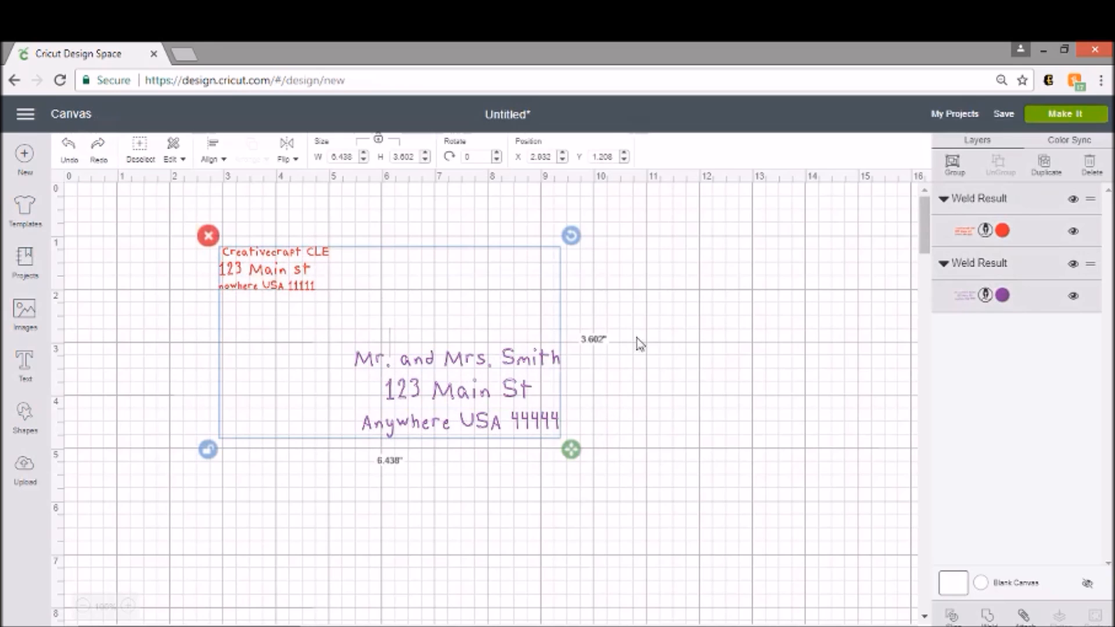
pyautogui.click(1022, 617)
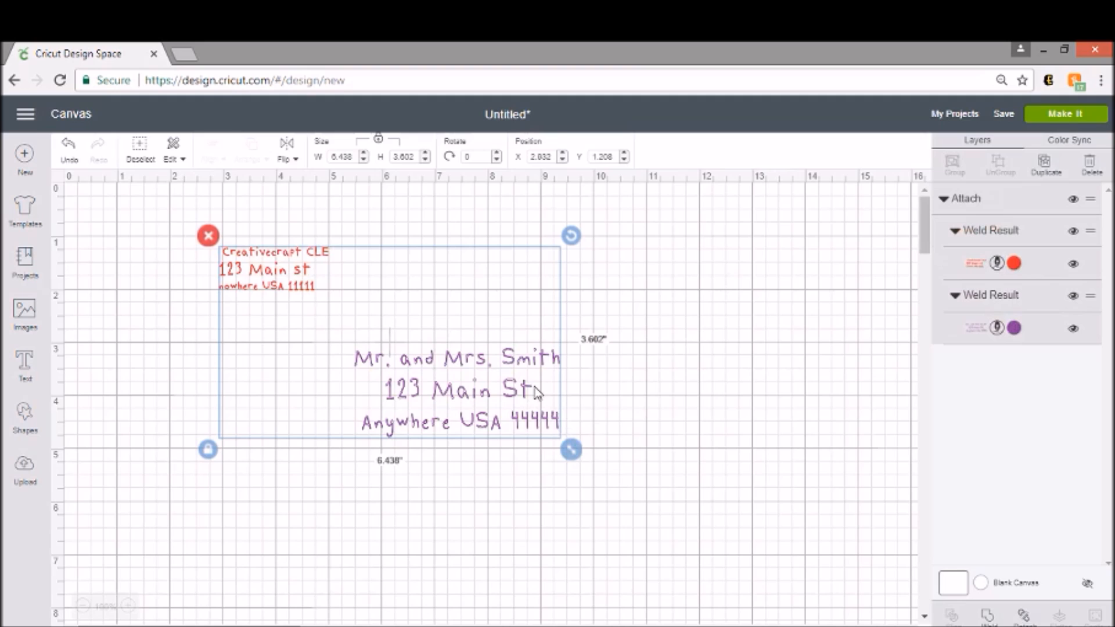
pyautogui.click(668, 422)
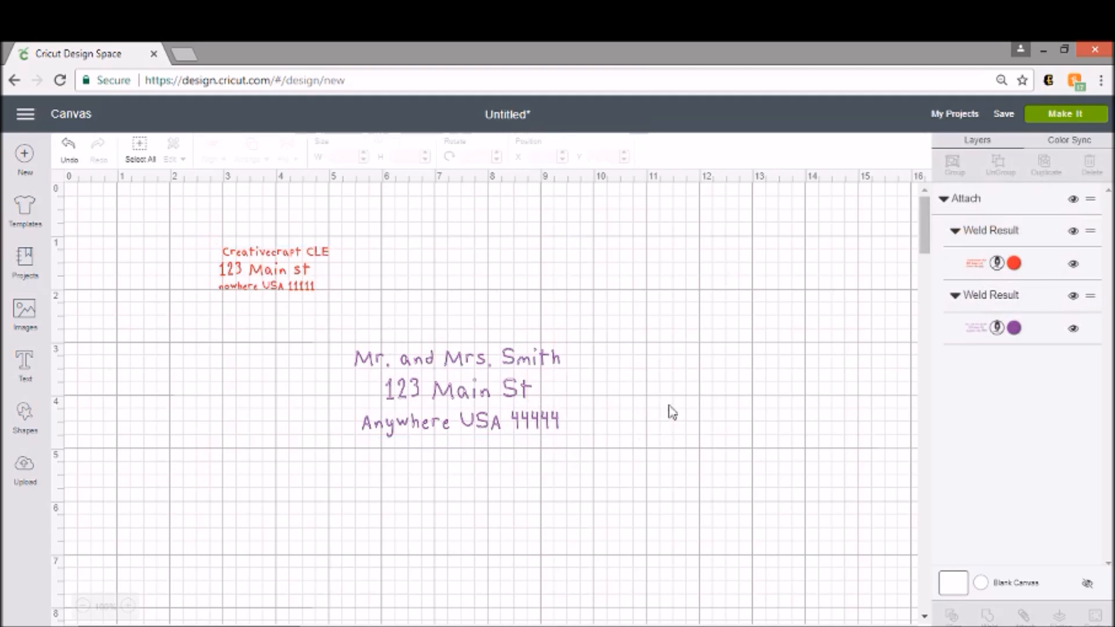
pyautogui.click(526, 388)
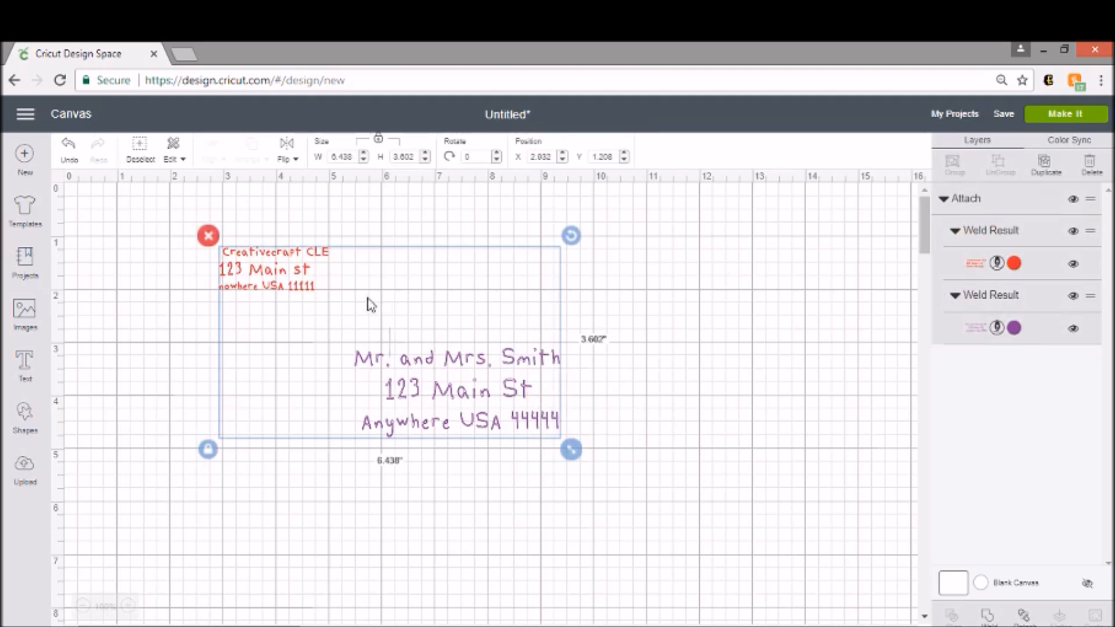
pyautogui.moveTo(636, 400); pyautogui.dragTo(255, 200)
pyautogui.scroll(2, 452, 343)
pyautogui.click(756, 400)
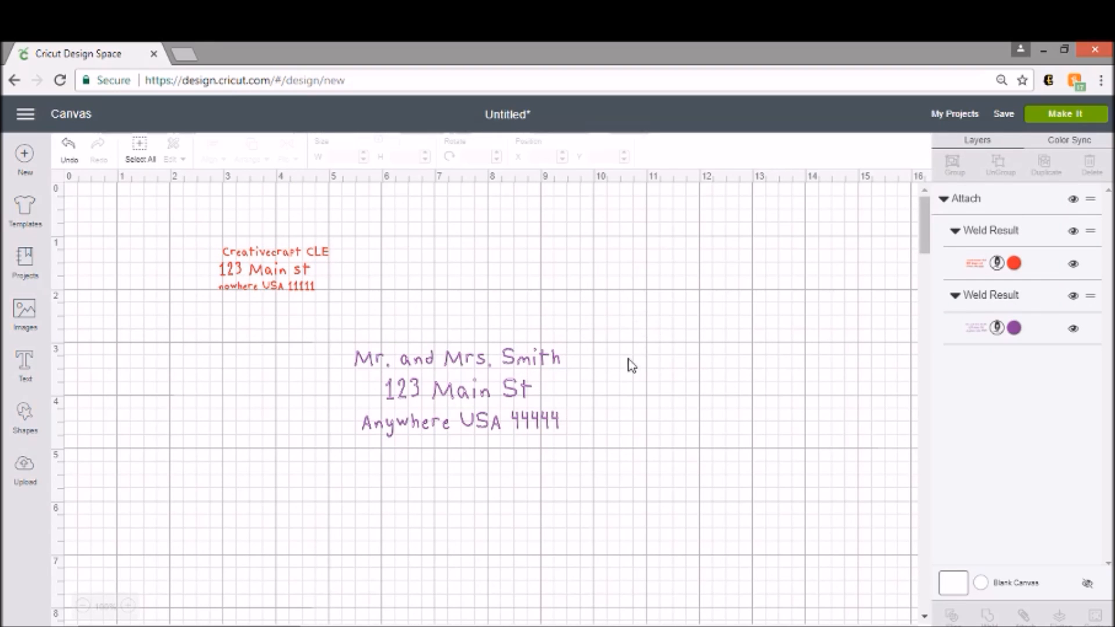
# Step: Prepare the project on the mat and nudge the attached addresses slightly inward from the mat's upper-left corner
pyautogui.click(1058, 114)
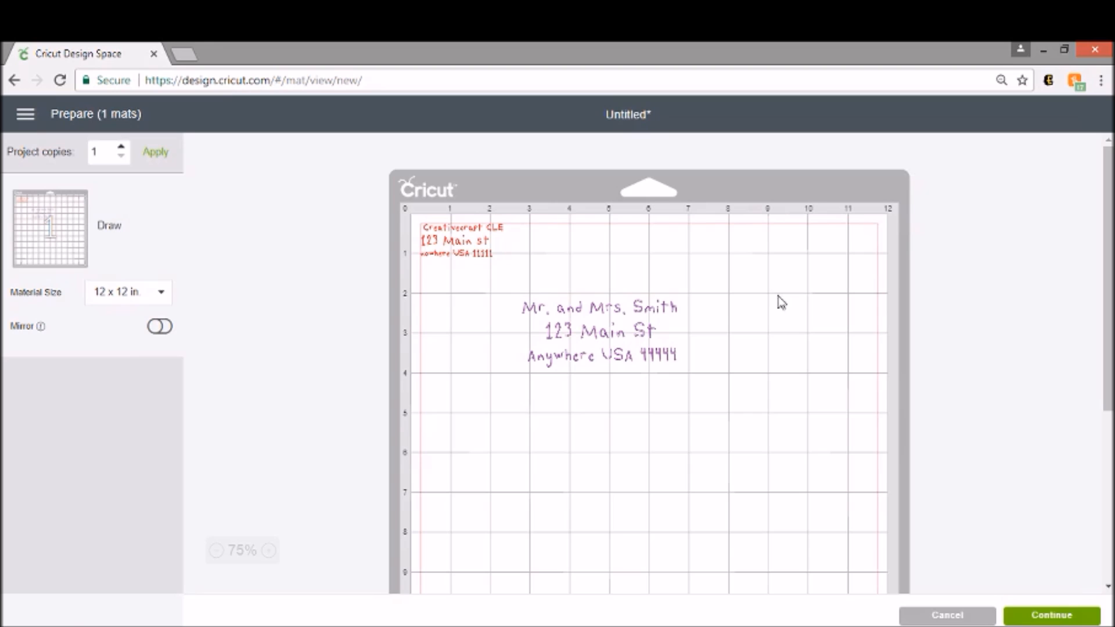
pyautogui.click(460, 240)
pyautogui.moveTo(459, 235); pyautogui.dragTo(466, 242)
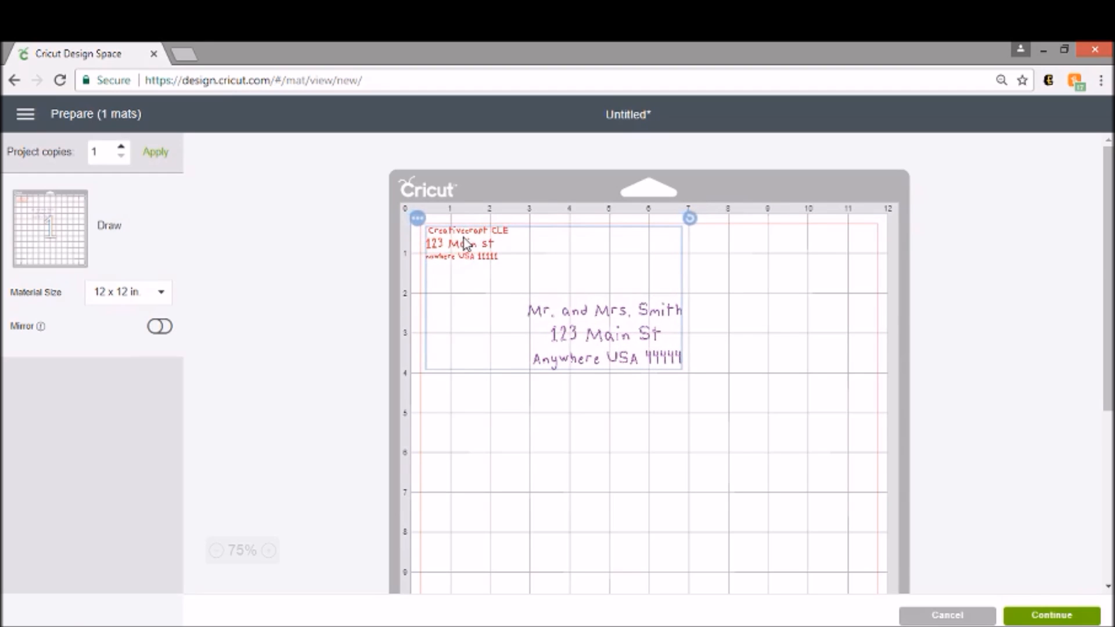
pyautogui.click(741, 266)
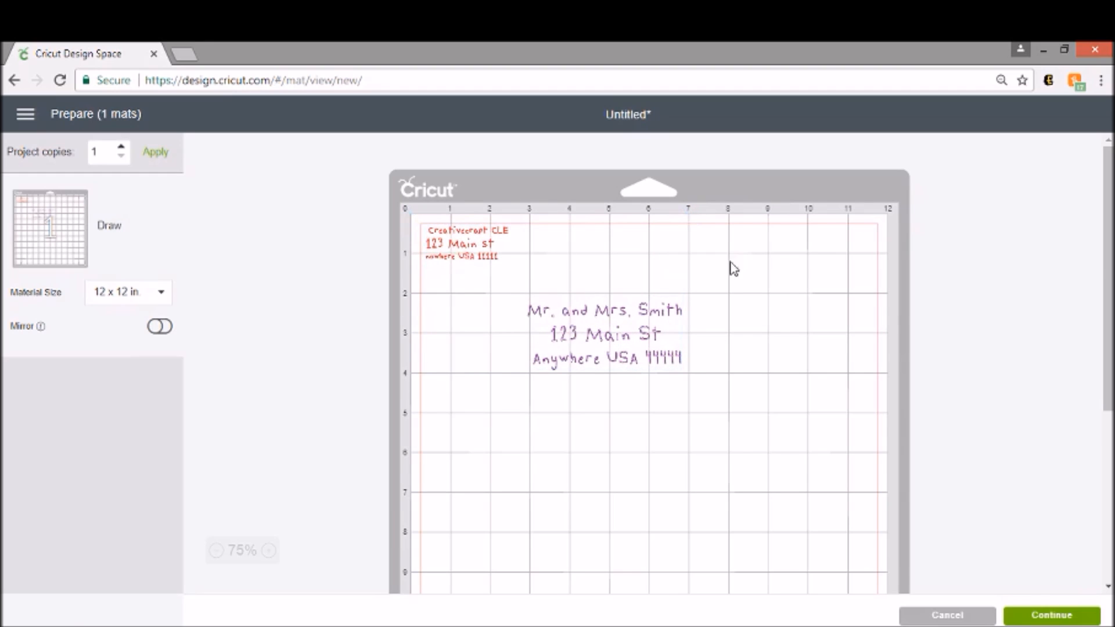
# Step: Move the attached addresses about 2 inches to the right on the mat and back to its upper-left corner
pyautogui.moveTo(465, 250); pyautogui.dragTo(545, 247)
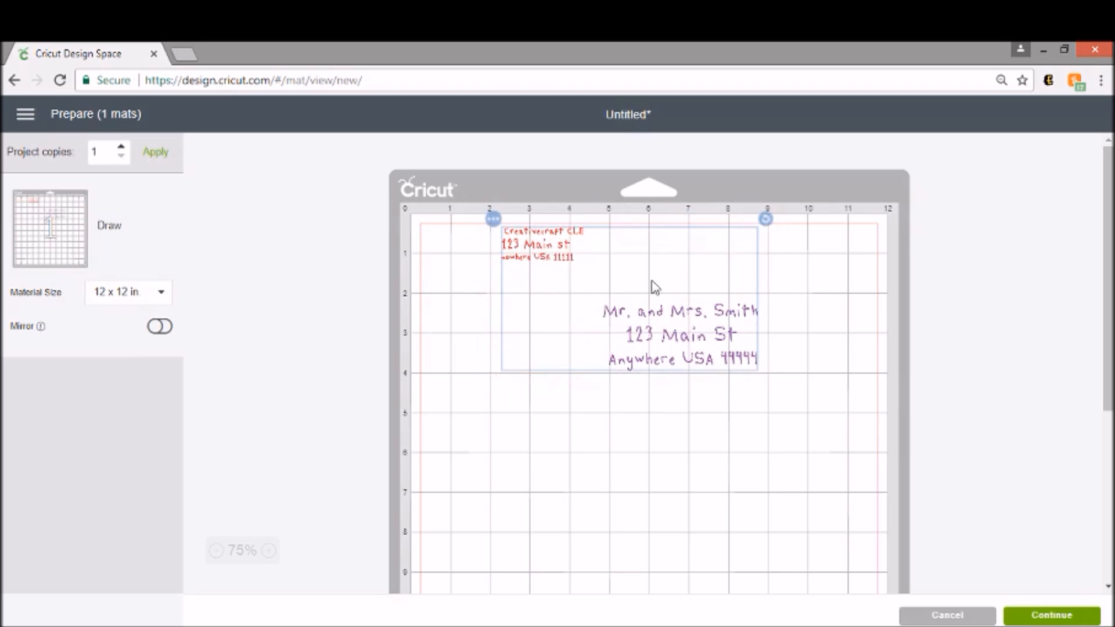
pyautogui.click(587, 256)
pyautogui.moveTo(545, 255); pyautogui.dragTo(475, 245)
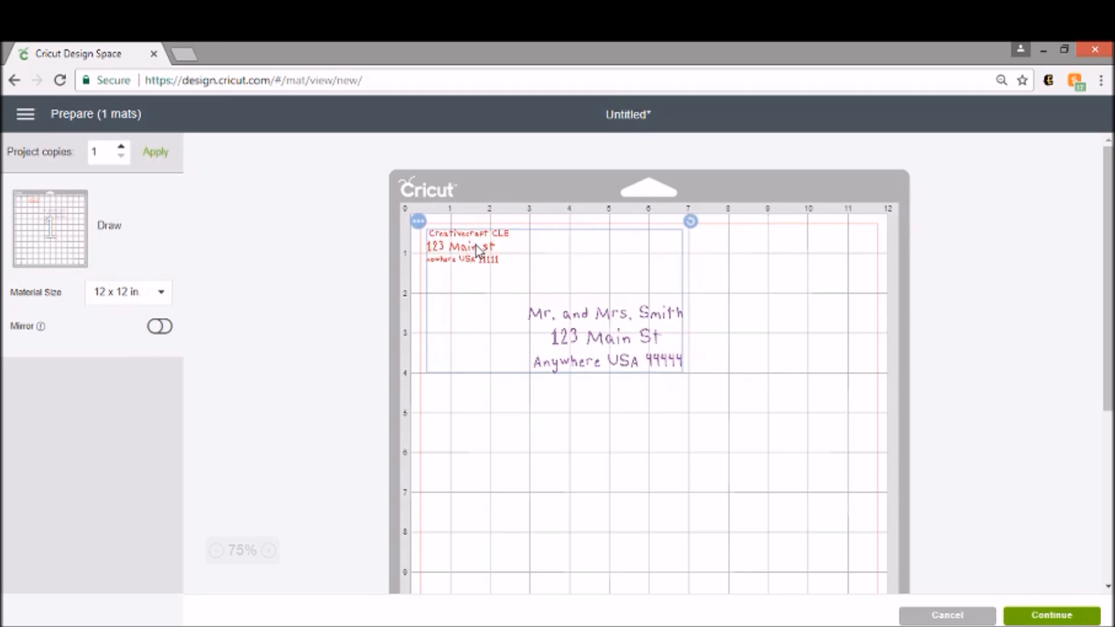
pyautogui.click(694, 260)
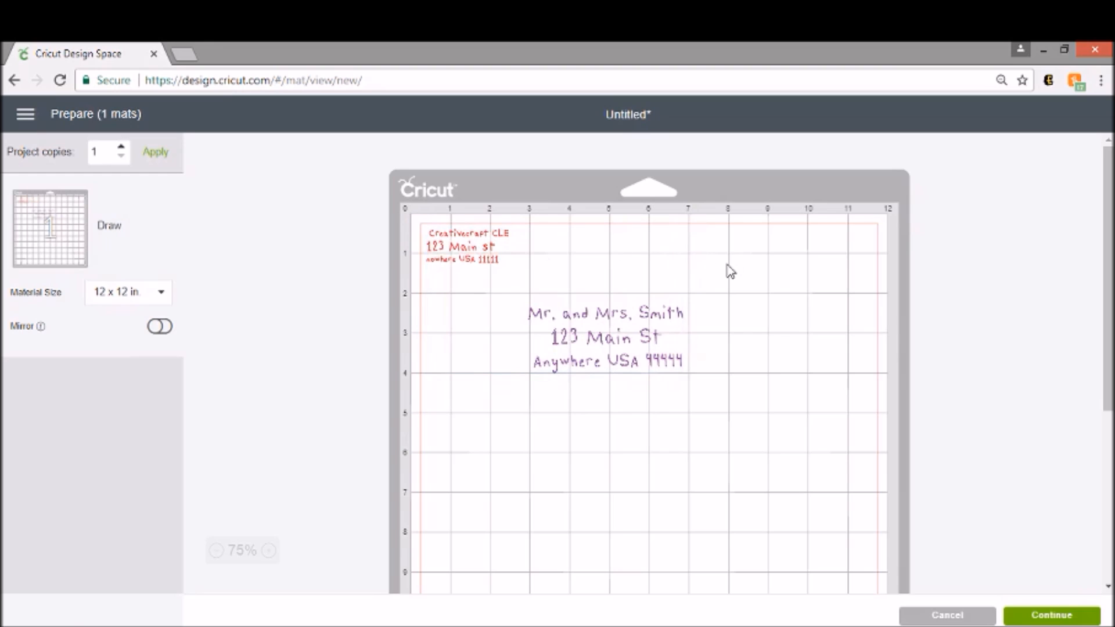